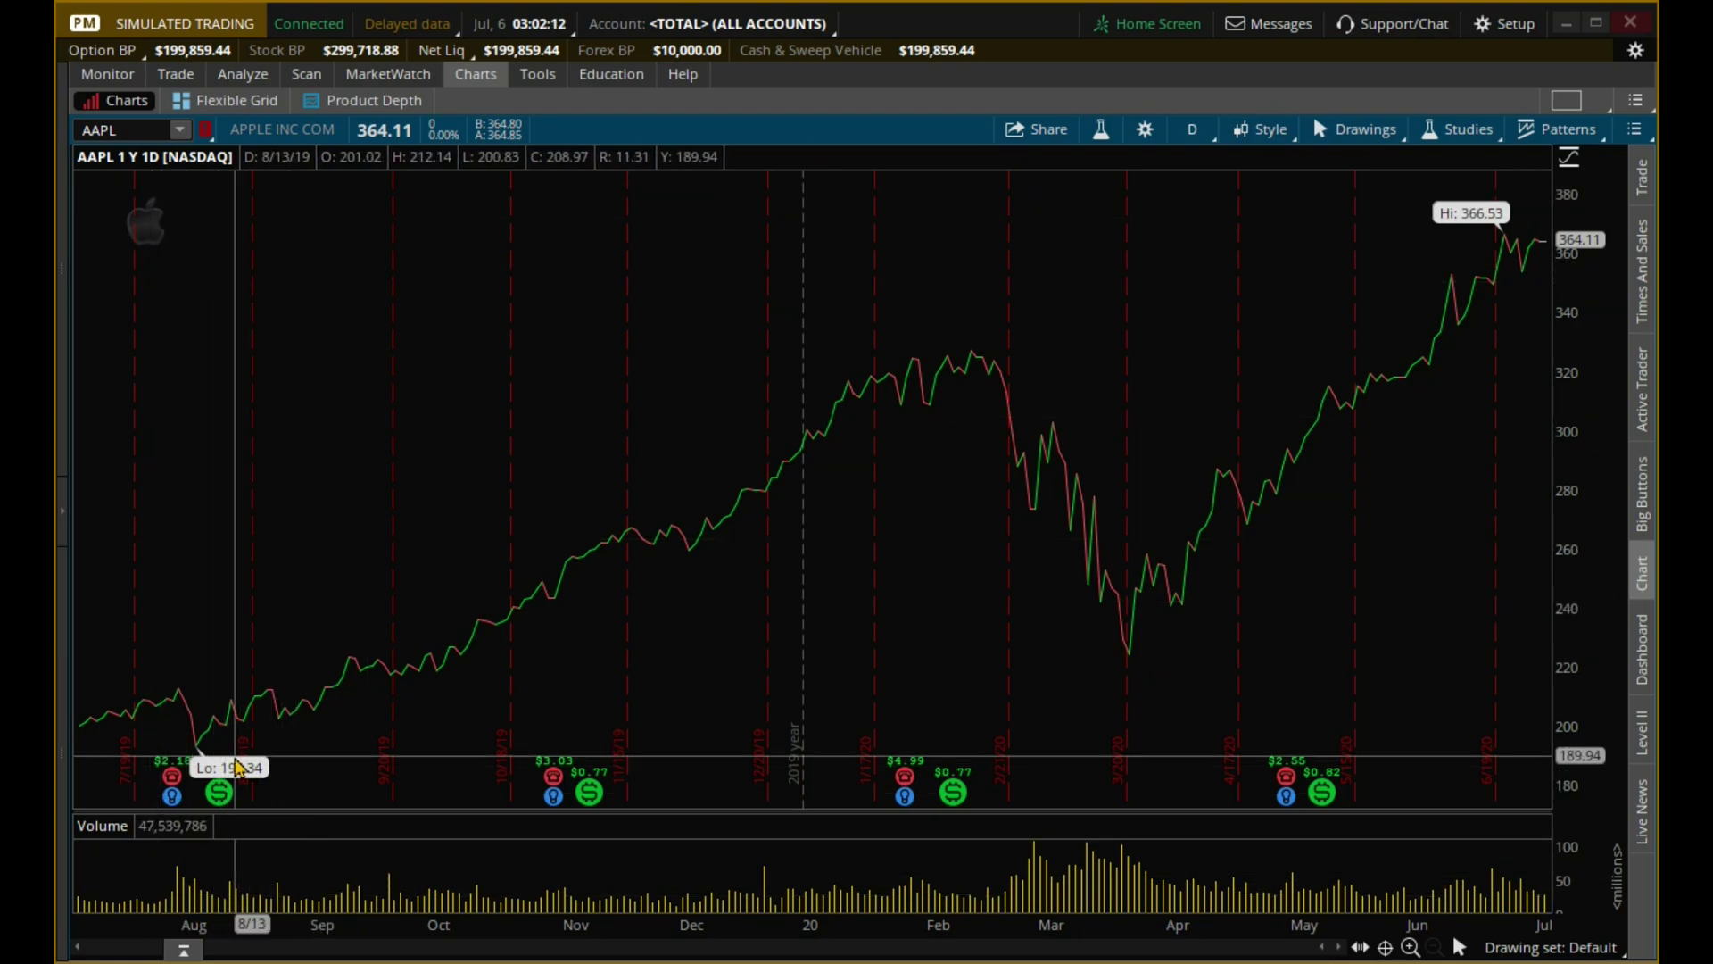
# Uncheck Show volume subgraph in the Equities chart settings, apply, and close the dialog
pyautogui.click(1144, 132)
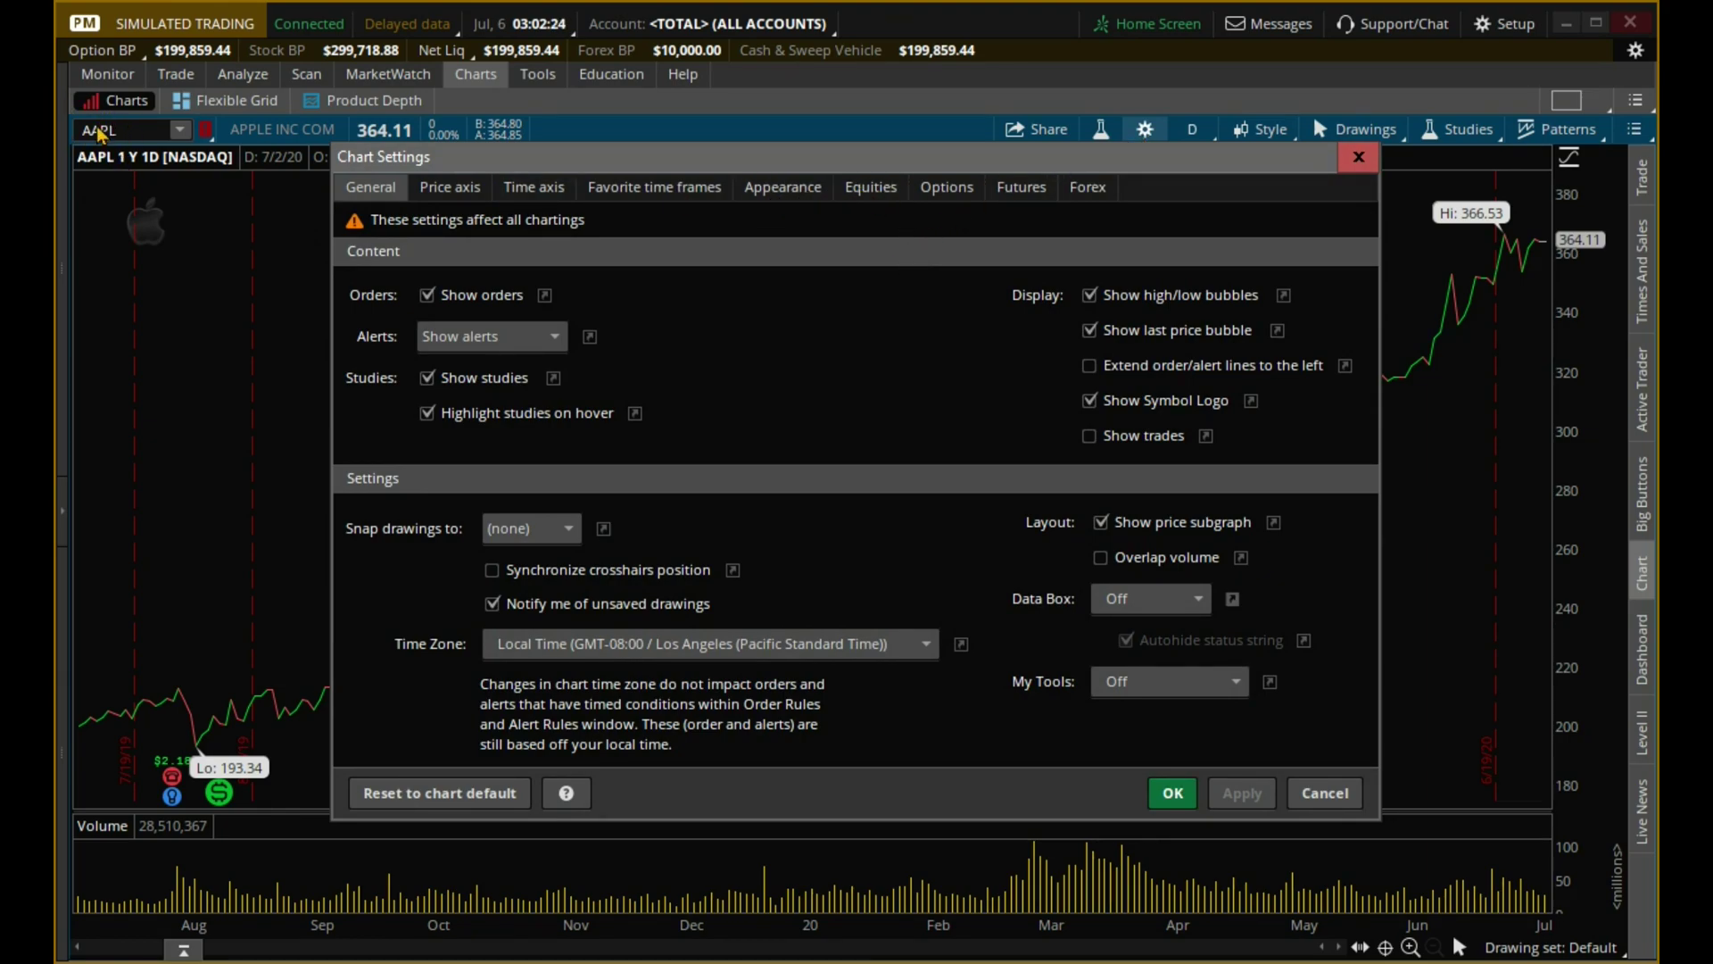
pyautogui.click(869, 189)
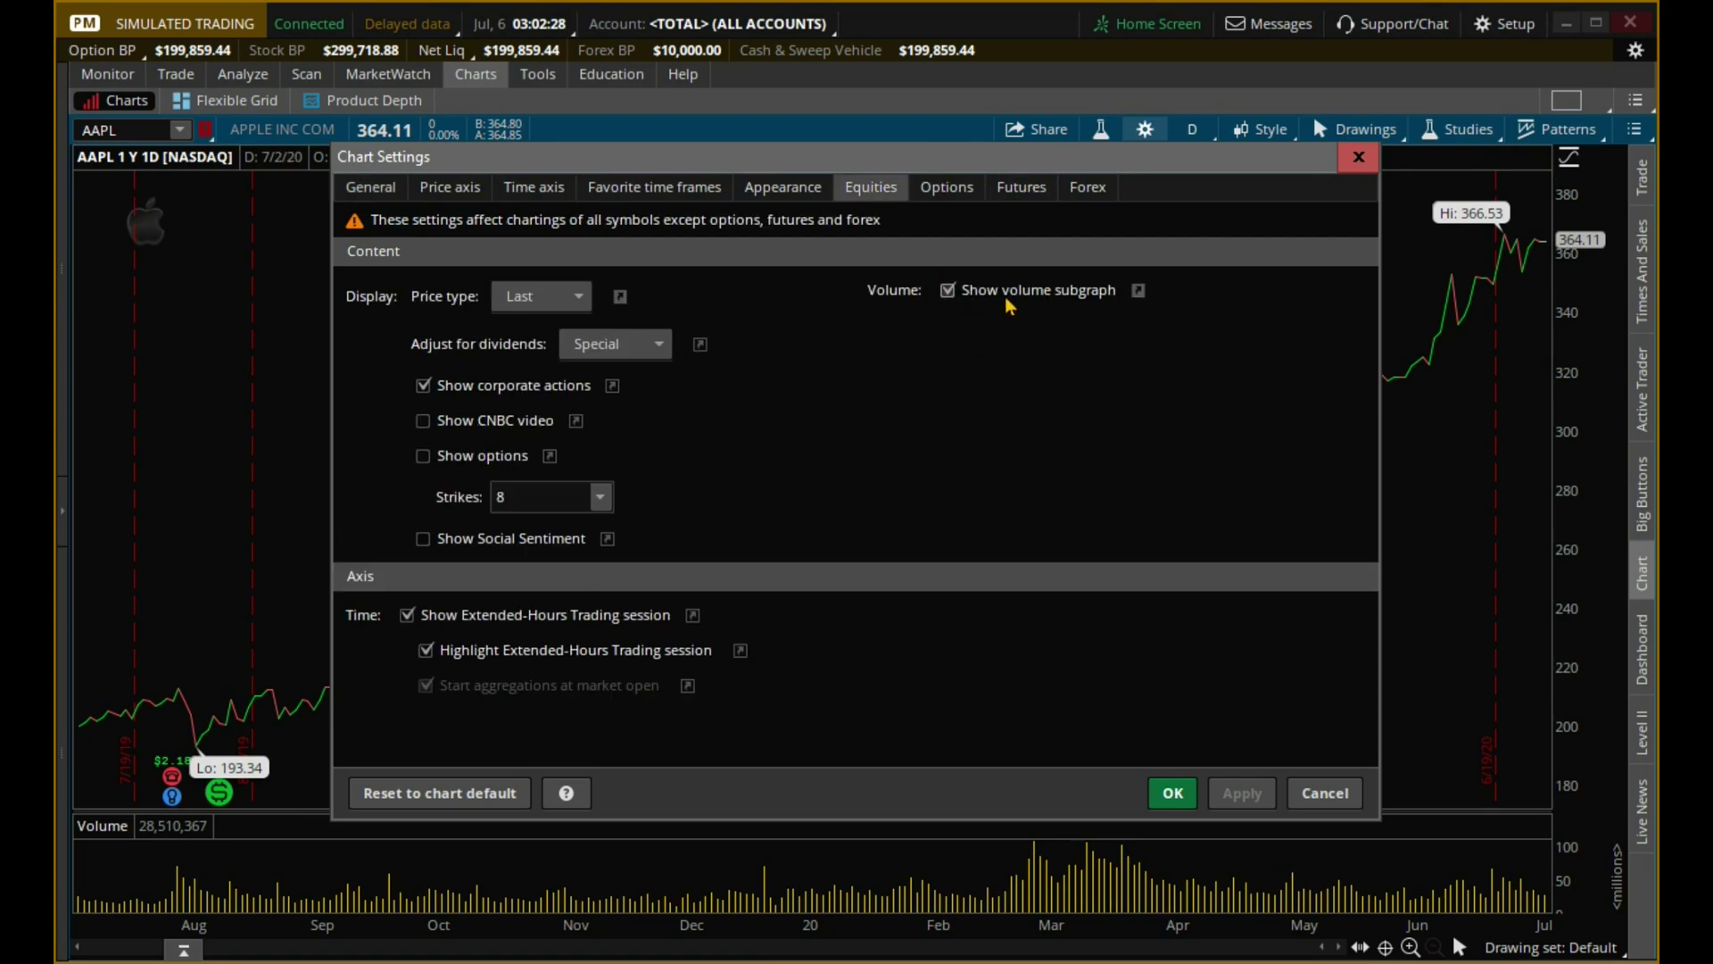
pyautogui.click(948, 291)
pyautogui.click(1241, 794)
pyautogui.click(1358, 158)
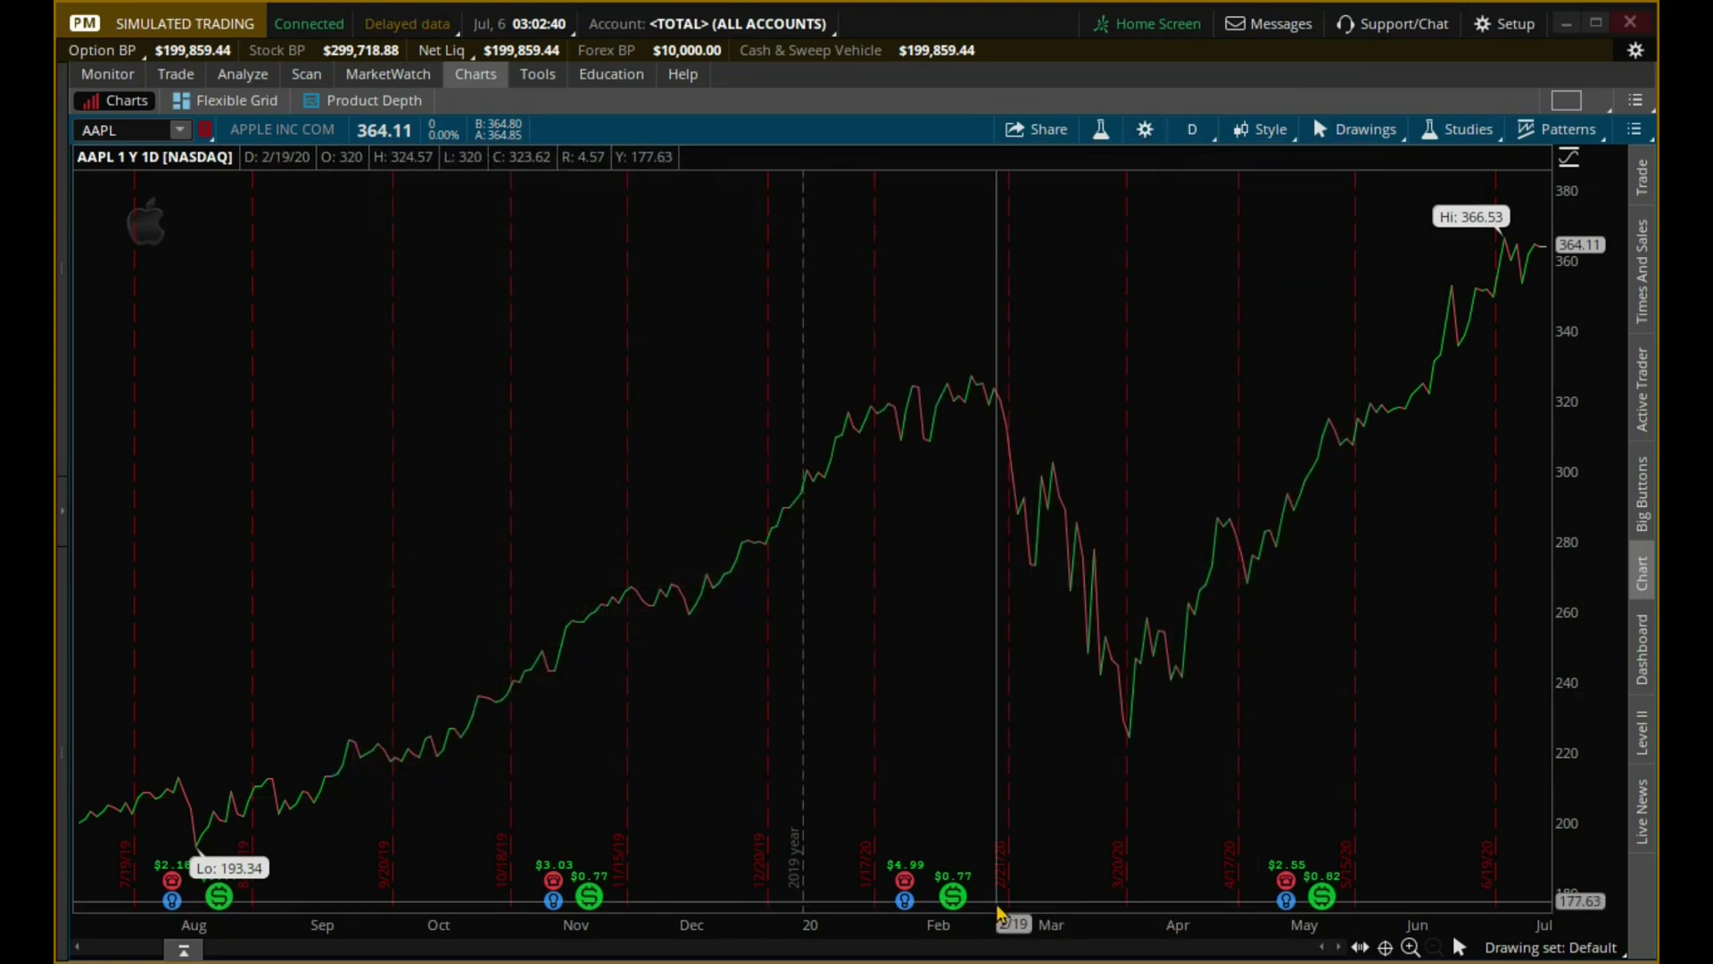
# Re-enable Show volume subgraph in the Equities chart settings and confirm with OK
pyautogui.click(1145, 131)
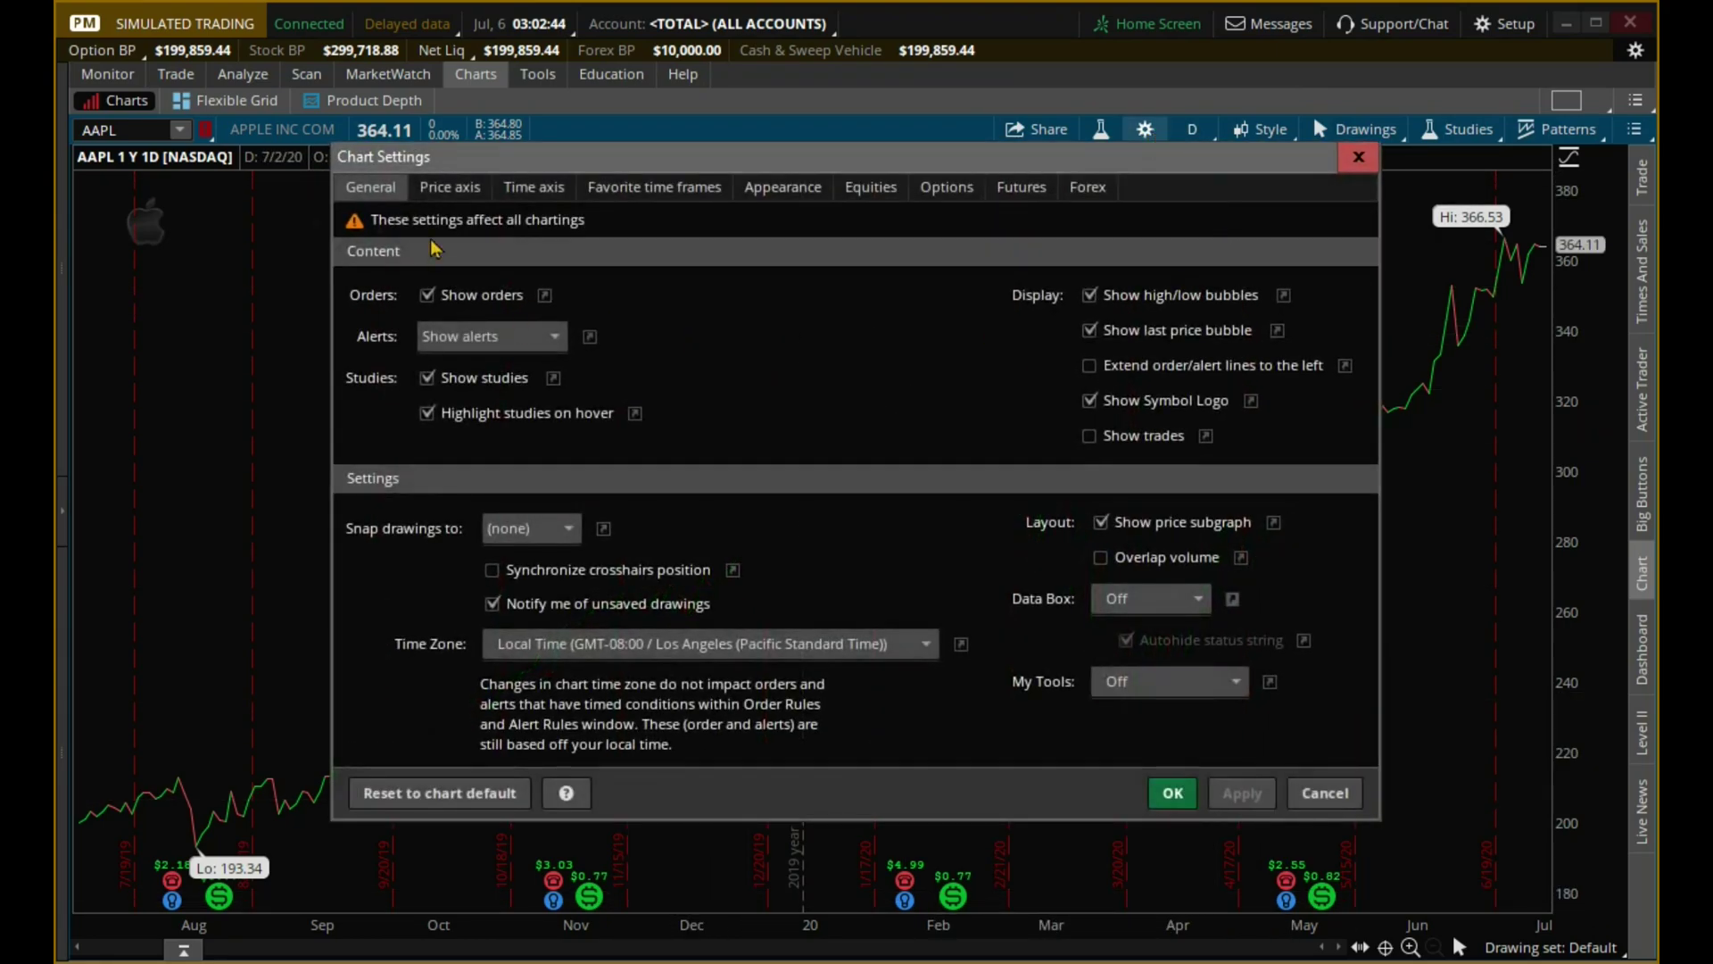
pyautogui.click(859, 195)
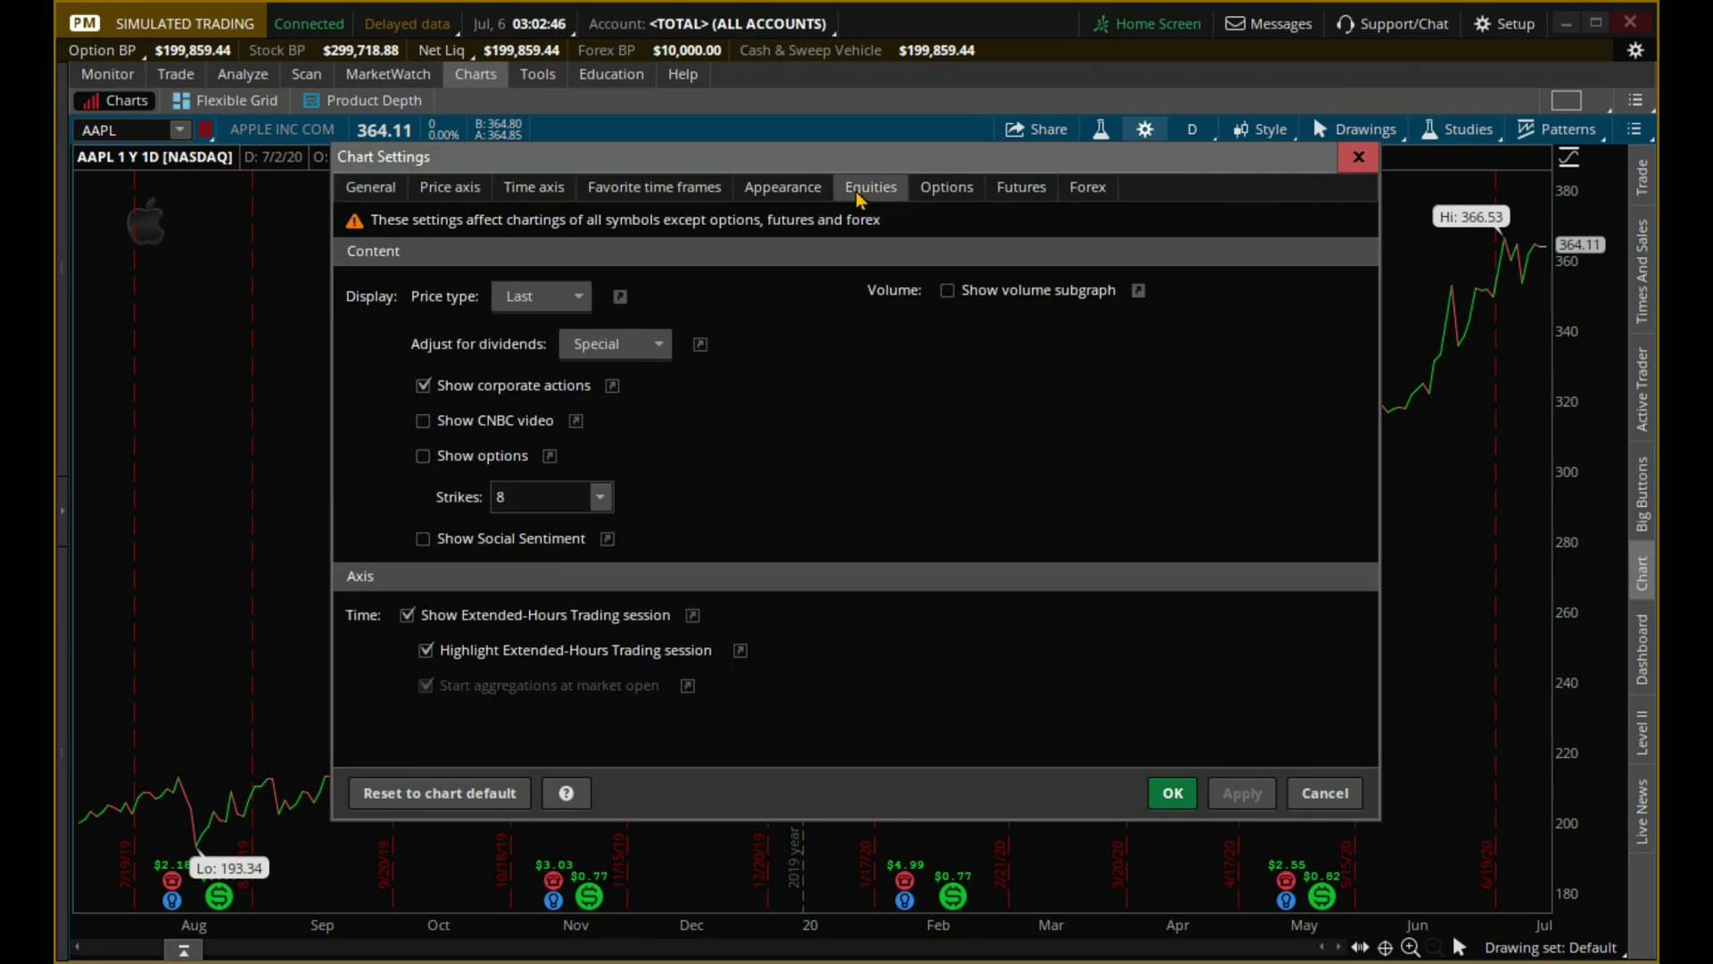
pyautogui.click(947, 291)
pyautogui.click(1231, 789)
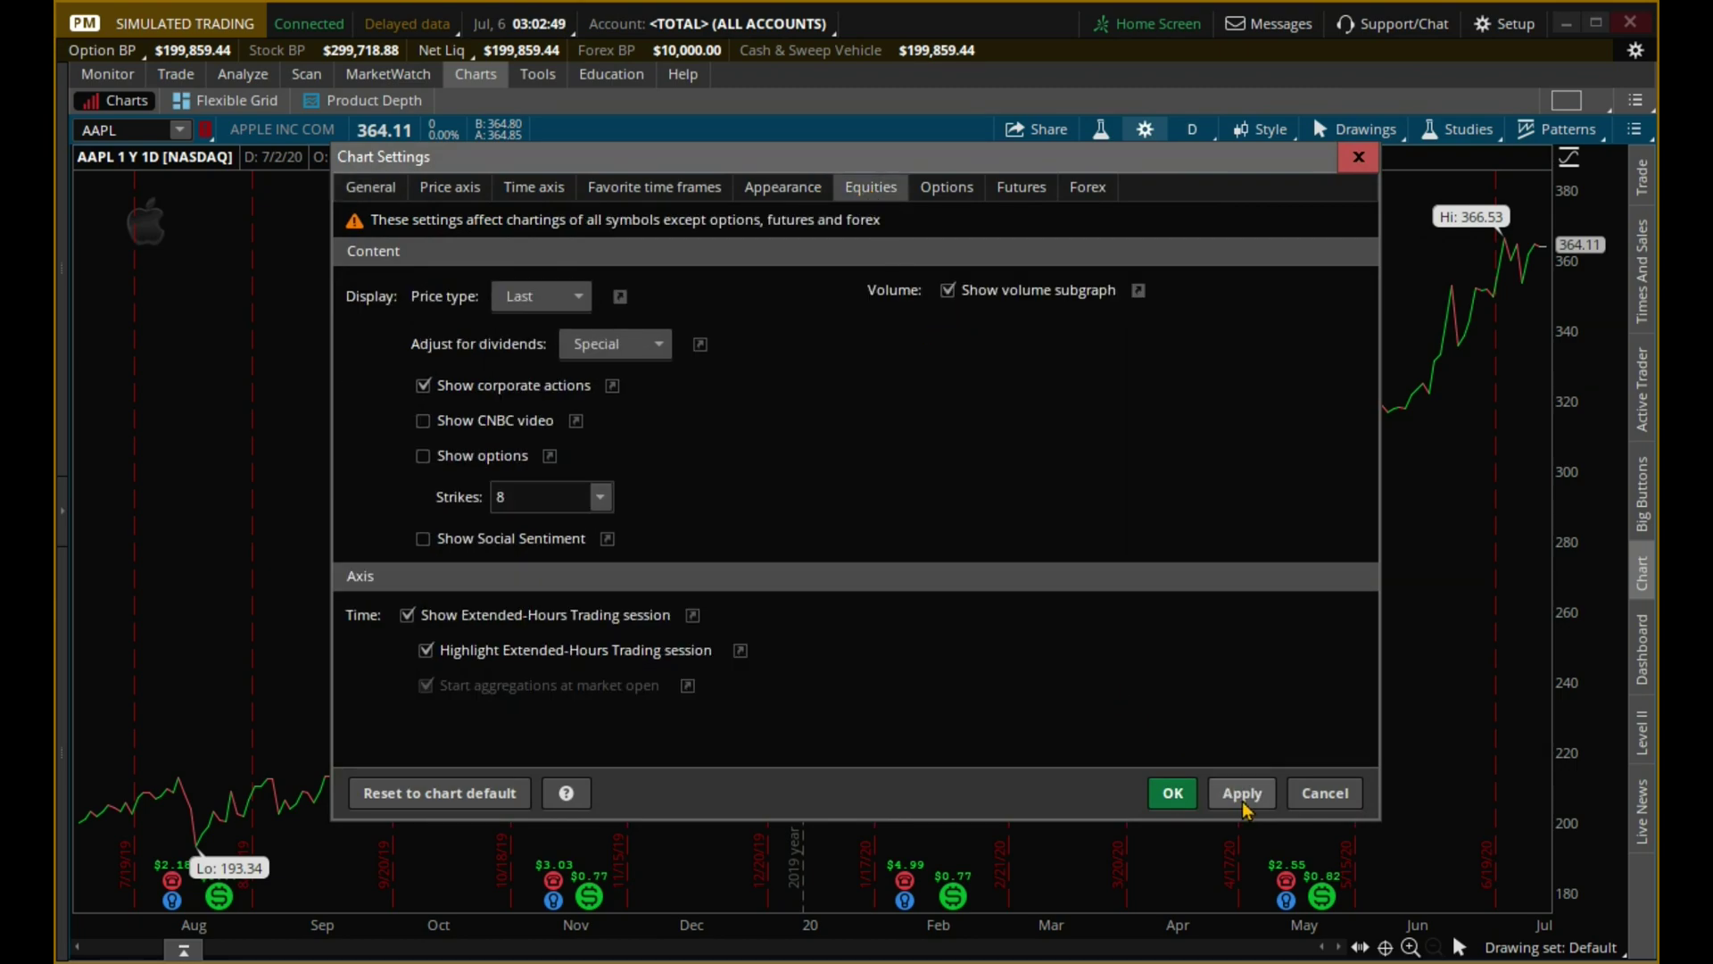
pyautogui.click(1159, 794)
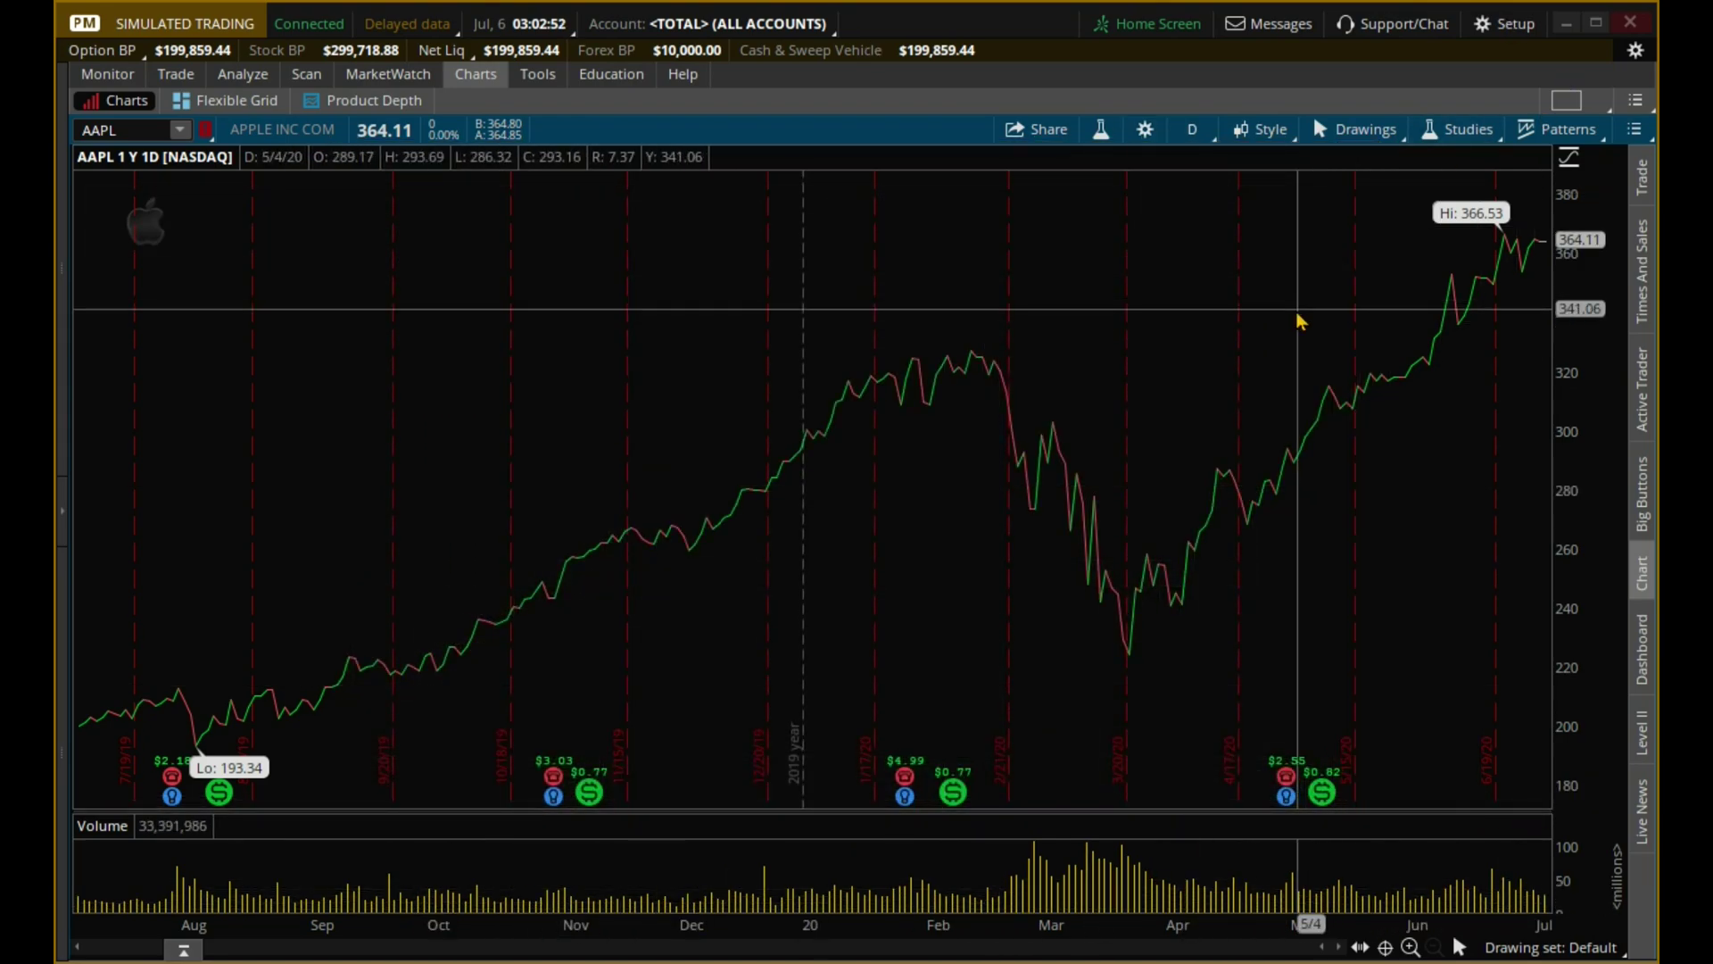
# Reopen Chart Settings, look at Price axis, and return to the General settings
pyautogui.click(1145, 133)
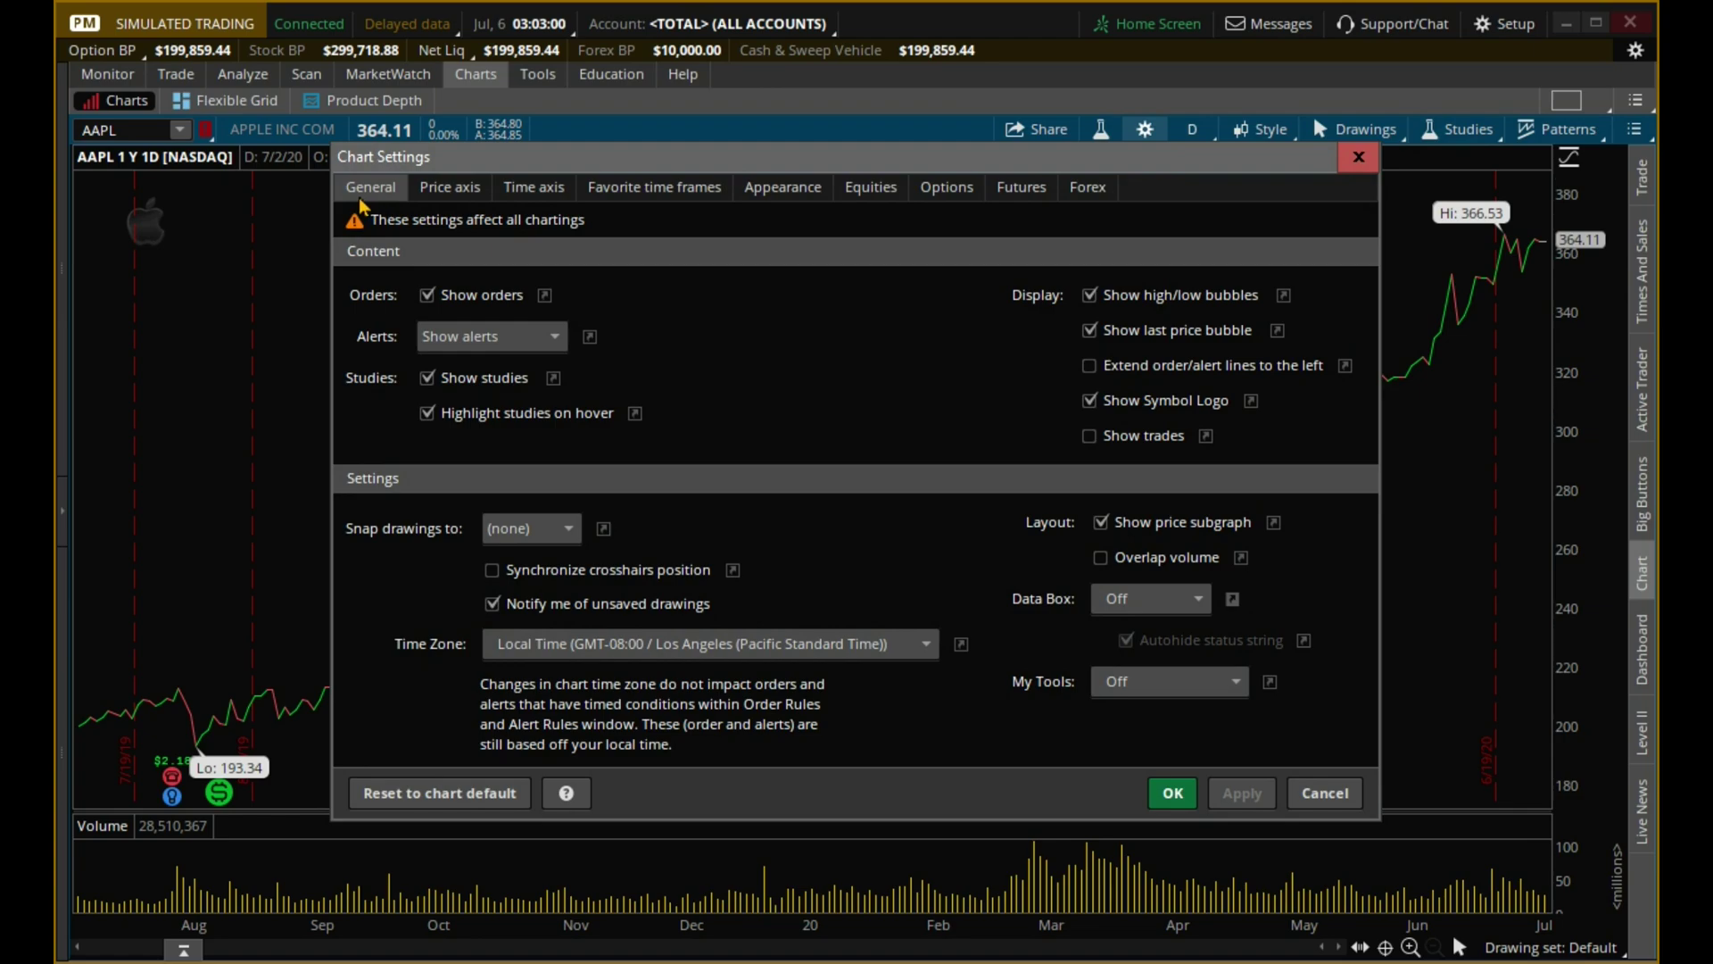
pyautogui.click(448, 189)
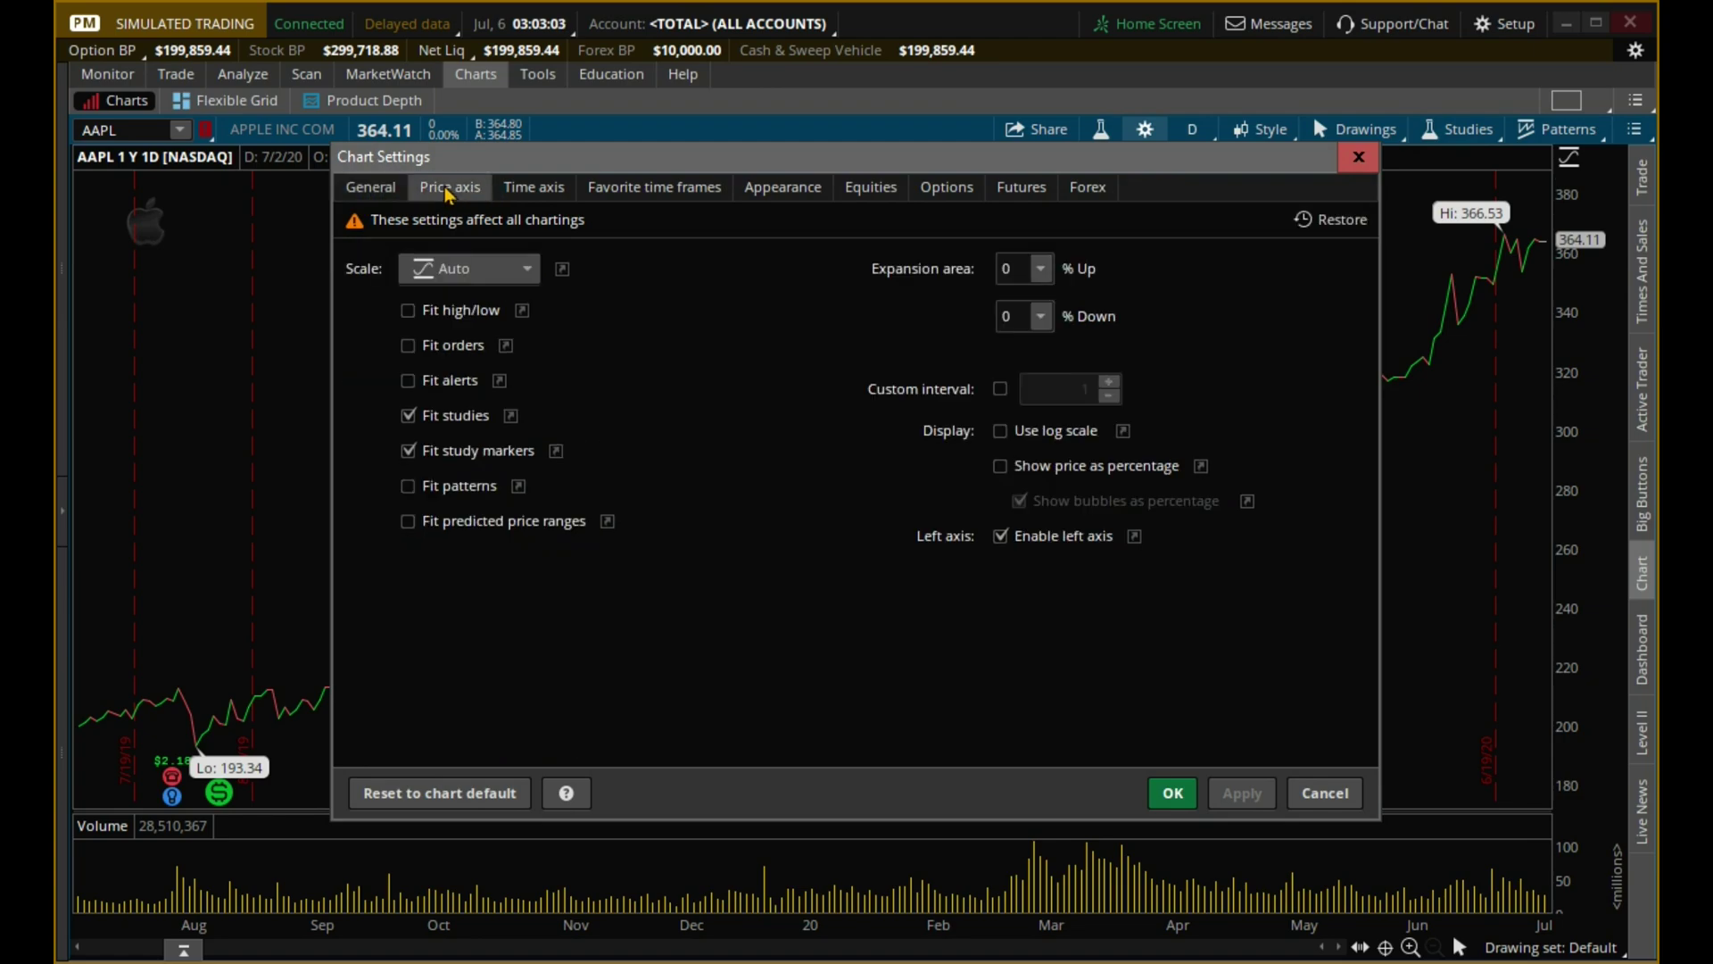
pyautogui.click(364, 191)
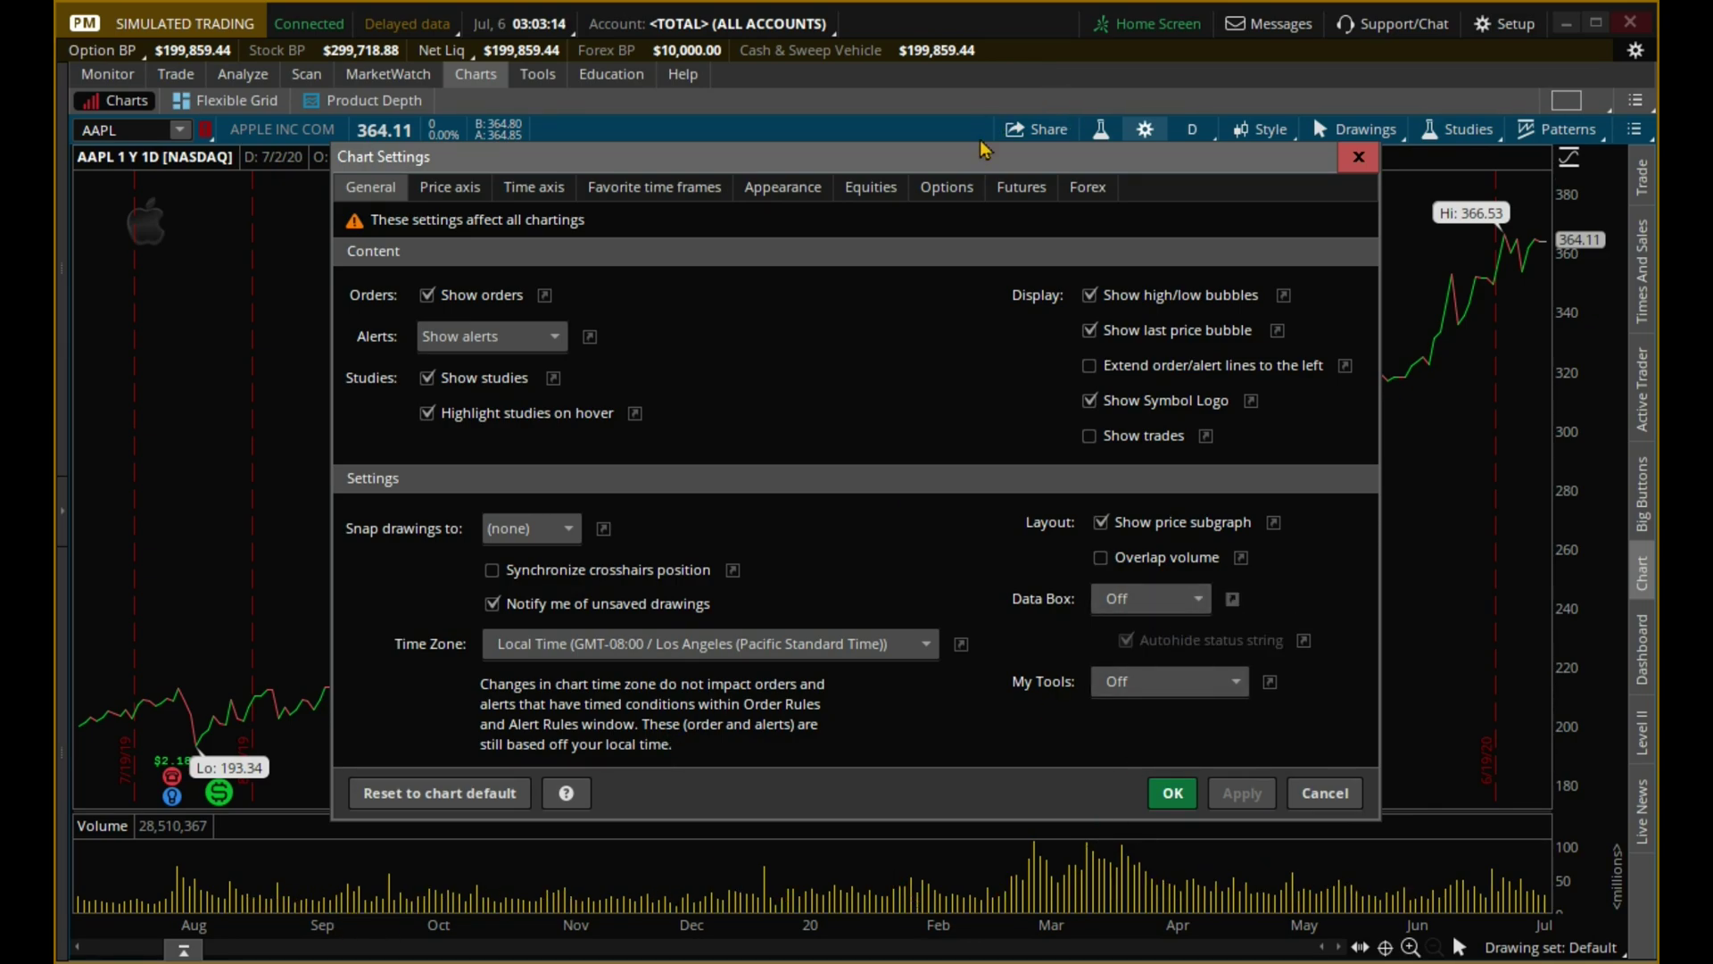
# Turn on Overlap volume, apply it, and close the settings to view overlaid volume
pyautogui.moveTo(947, 168); pyautogui.dragTo(1244, 125)
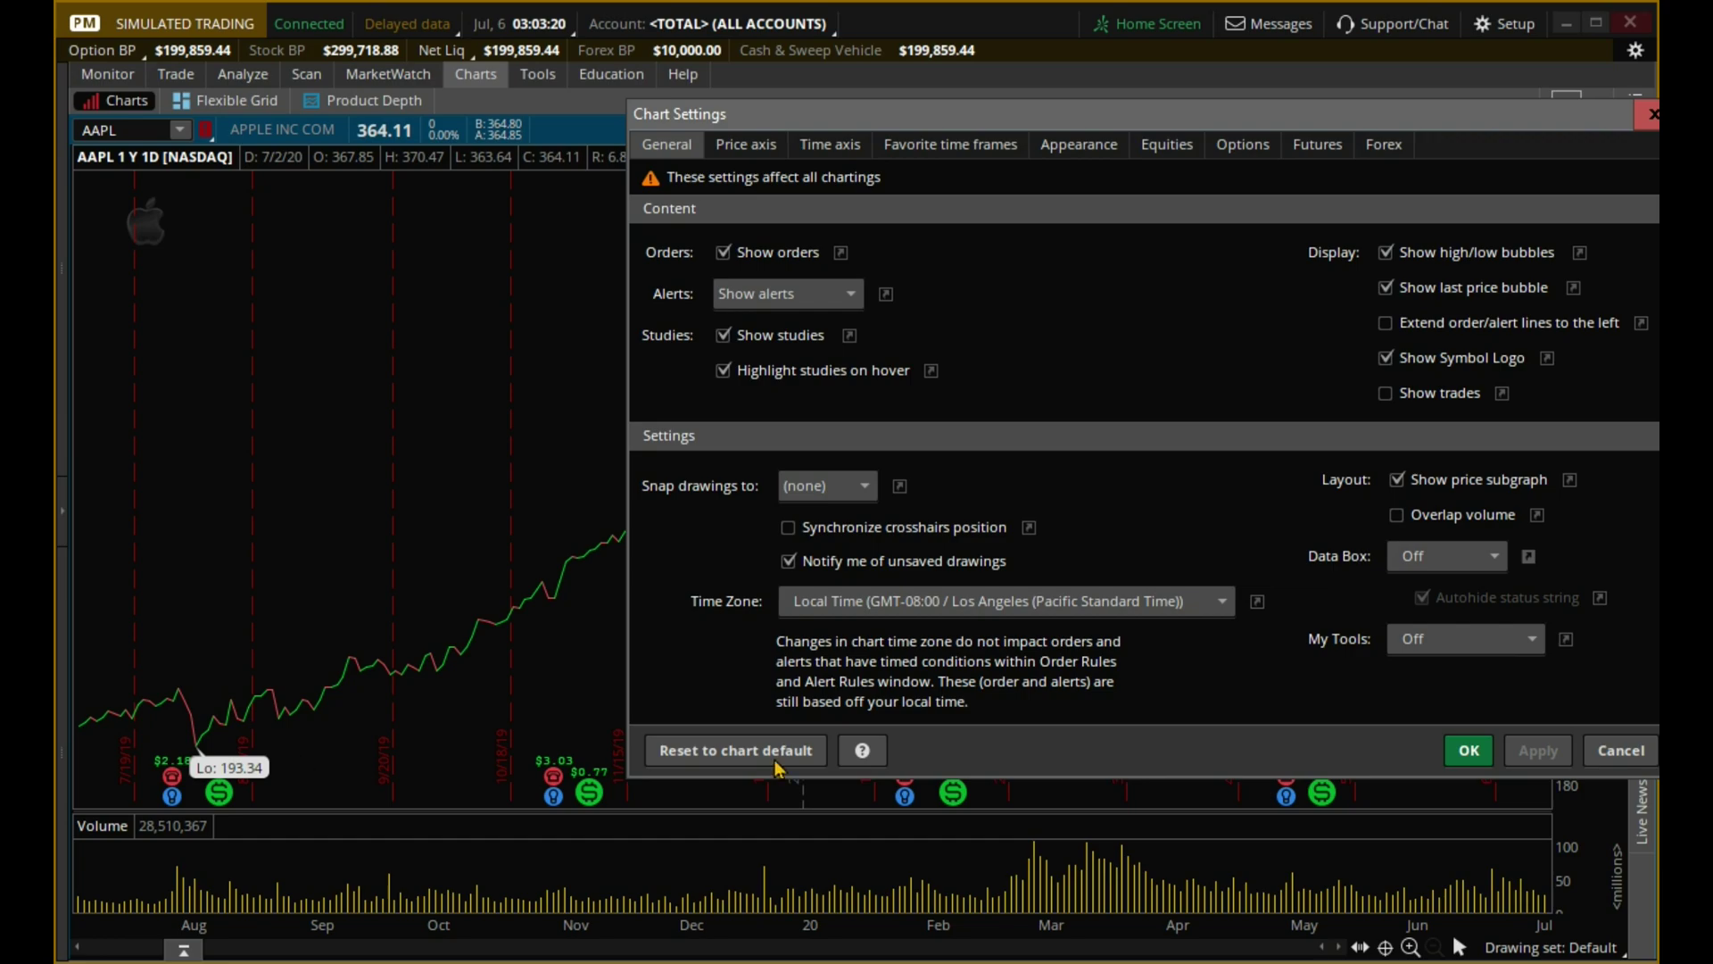
pyautogui.click(1397, 515)
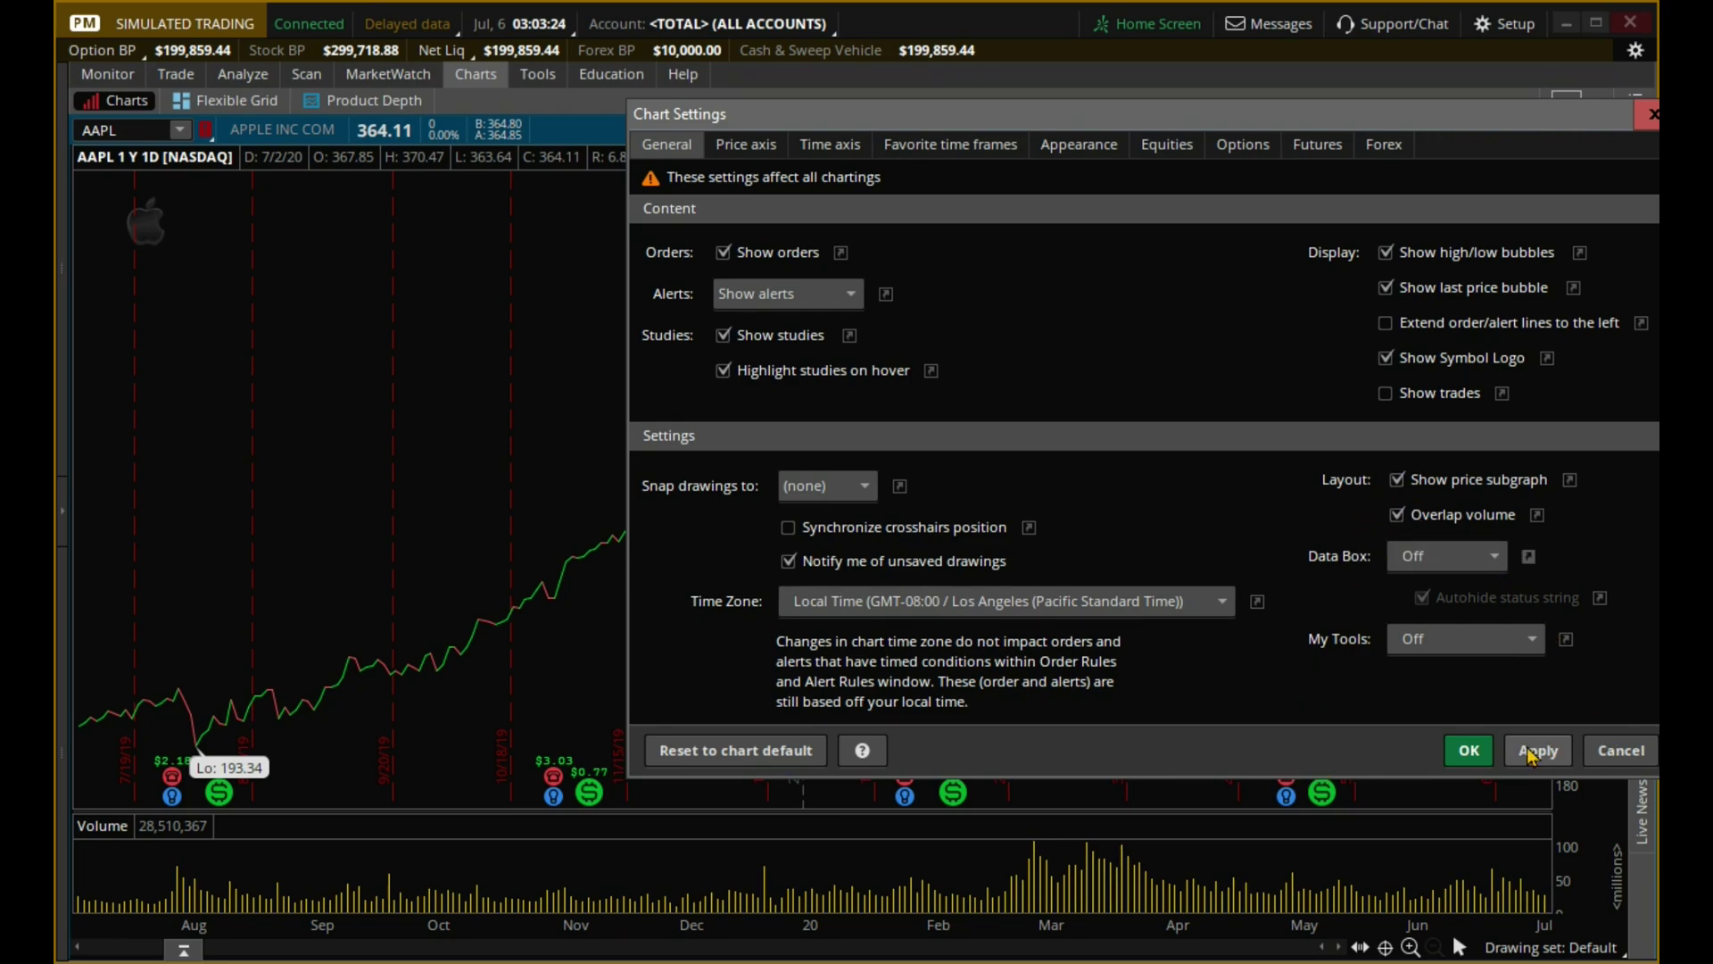
pyautogui.click(1537, 754)
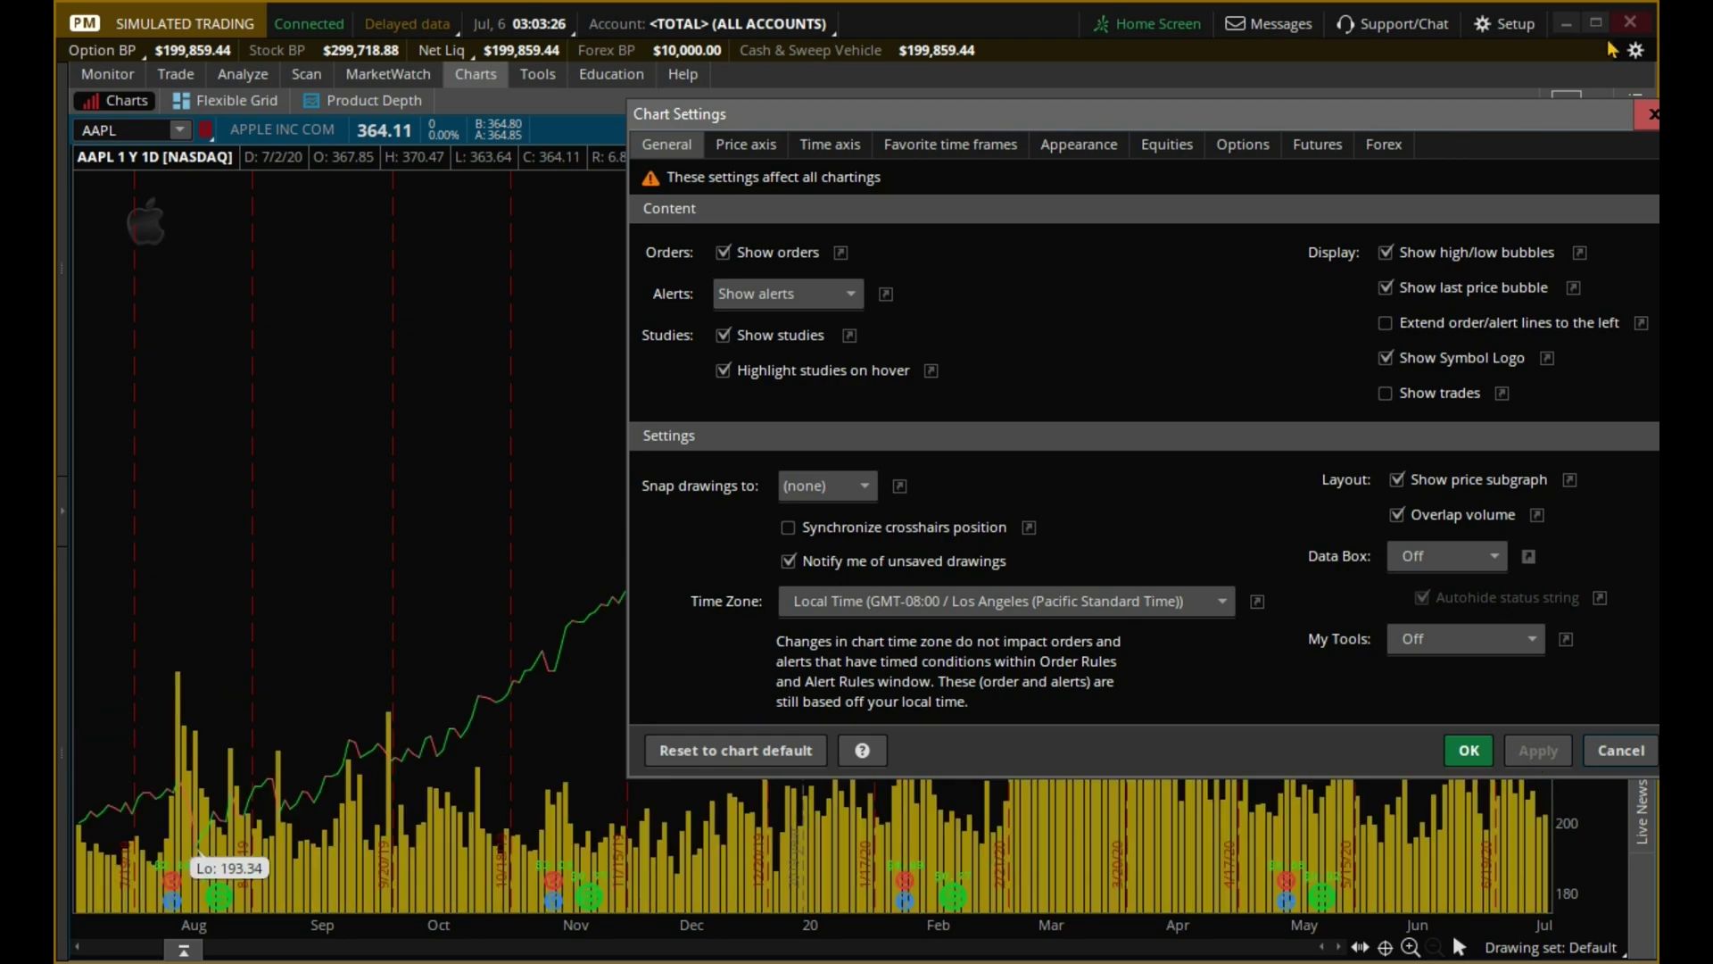
pyautogui.moveTo(1551, 125); pyautogui.dragTo(1324, 126)
pyautogui.click(1428, 115)
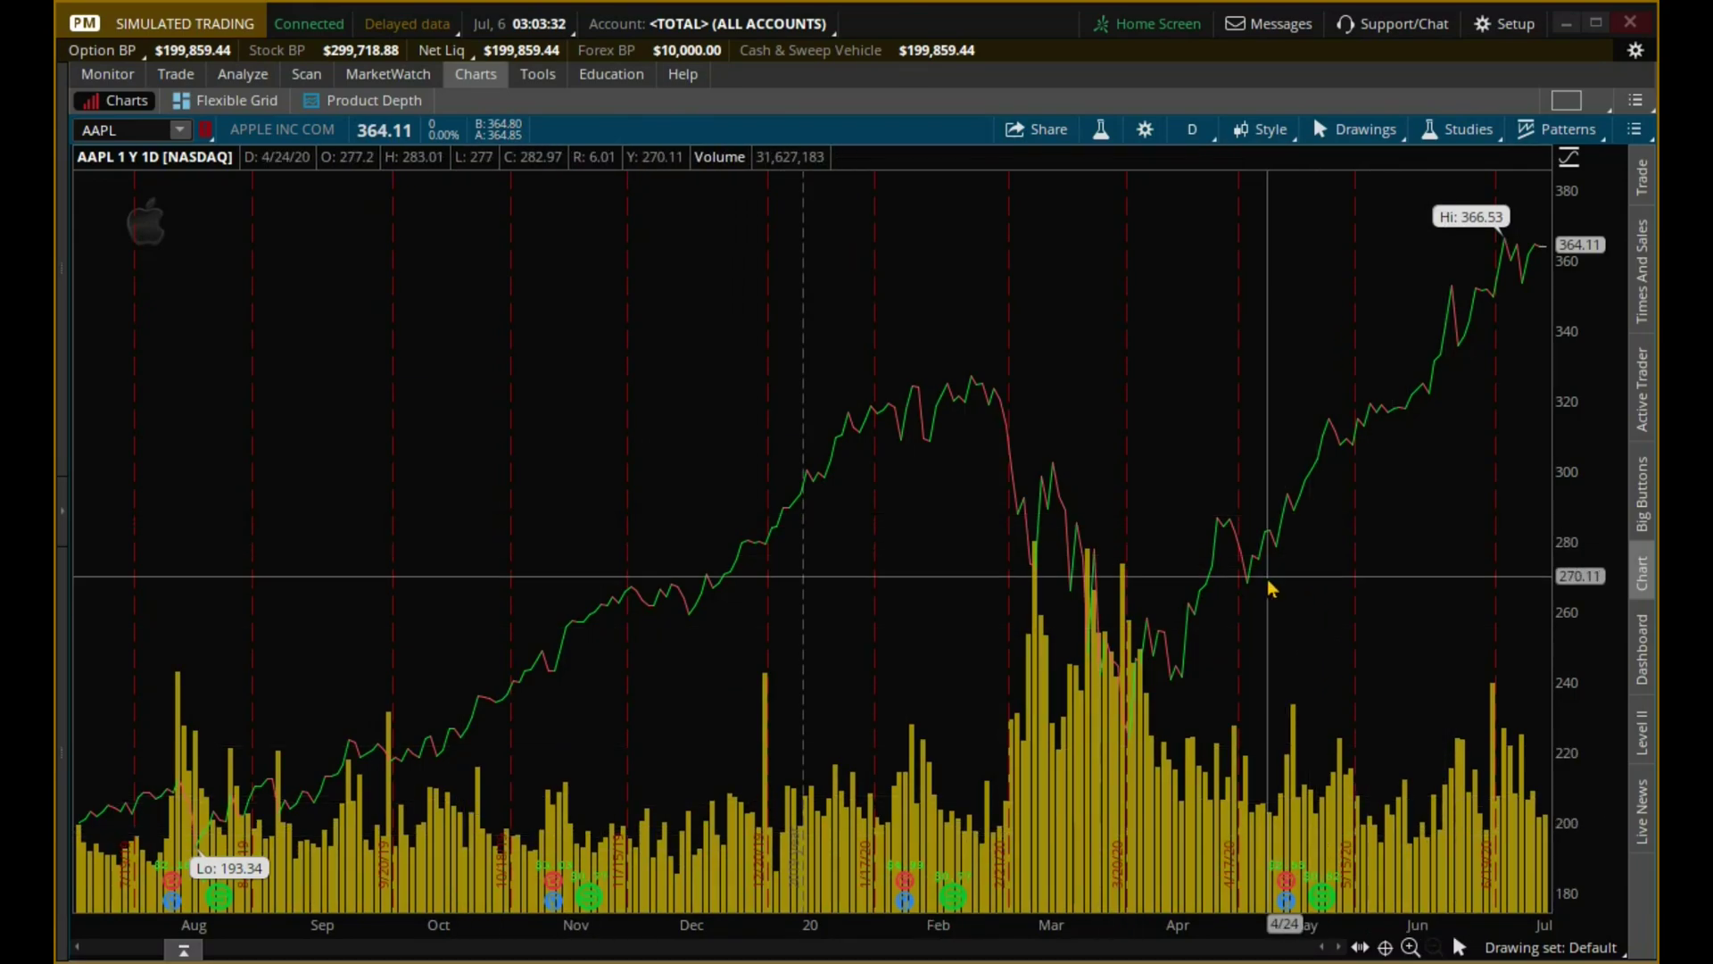
# Turn Overlap volume back off so volume returns to its own subgraph, and confirm
pyautogui.click(1149, 131)
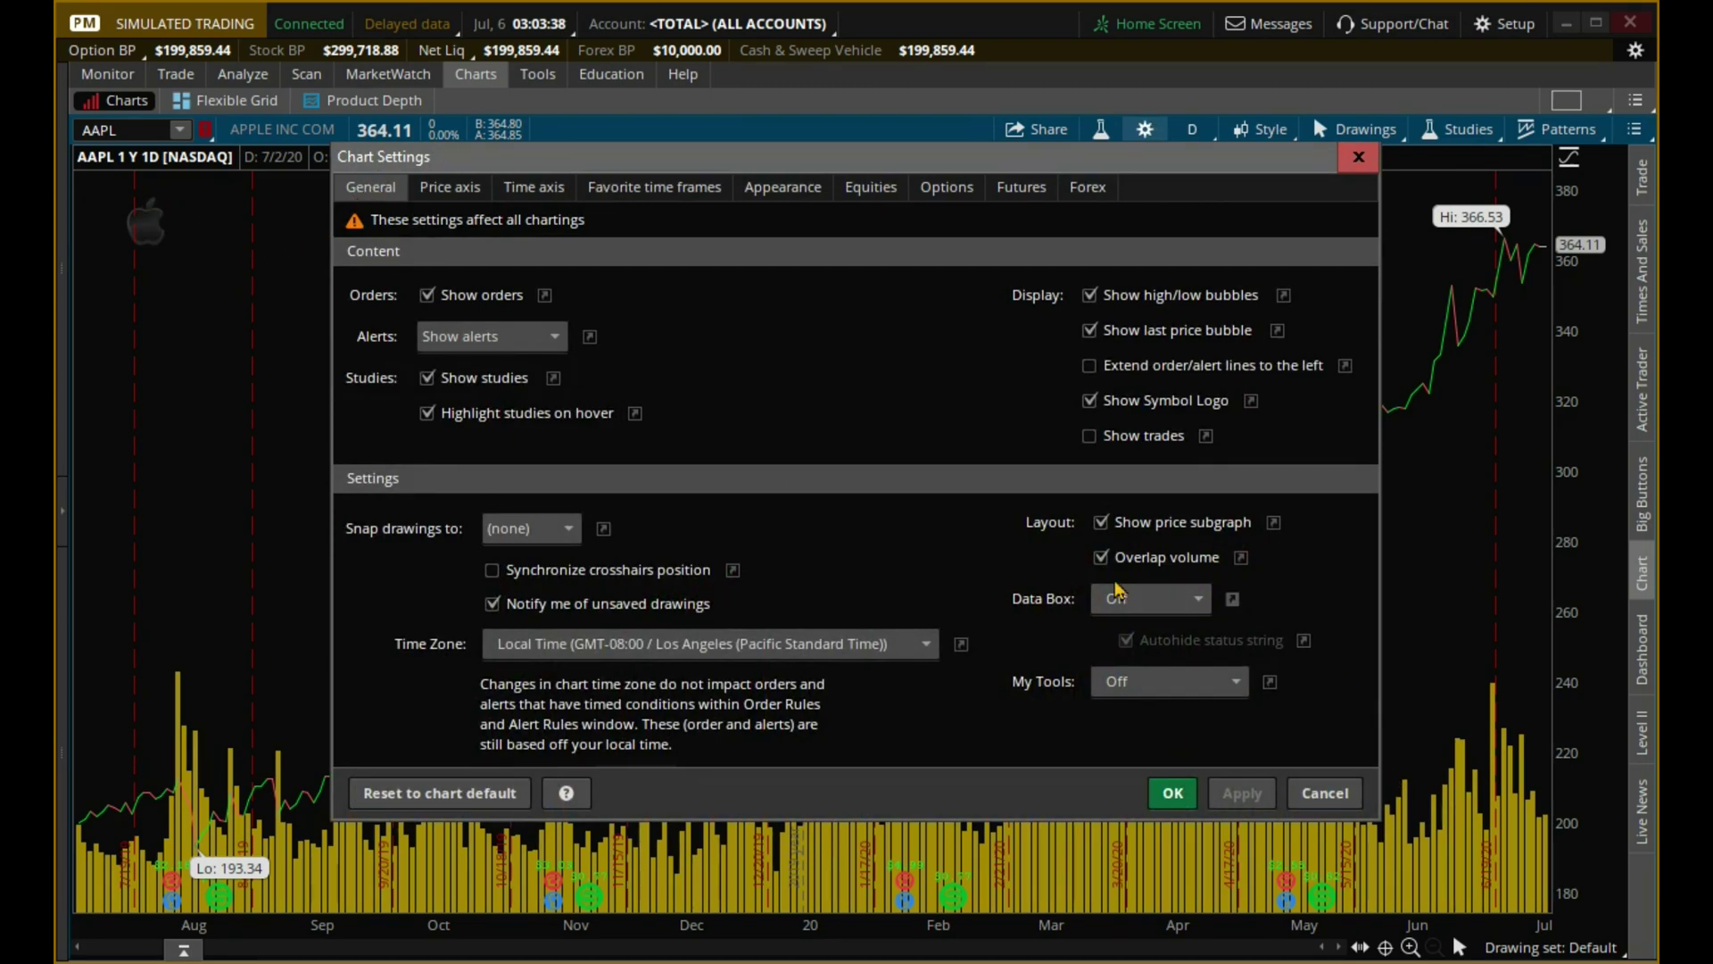
pyautogui.click(1100, 558)
pyautogui.click(1239, 796)
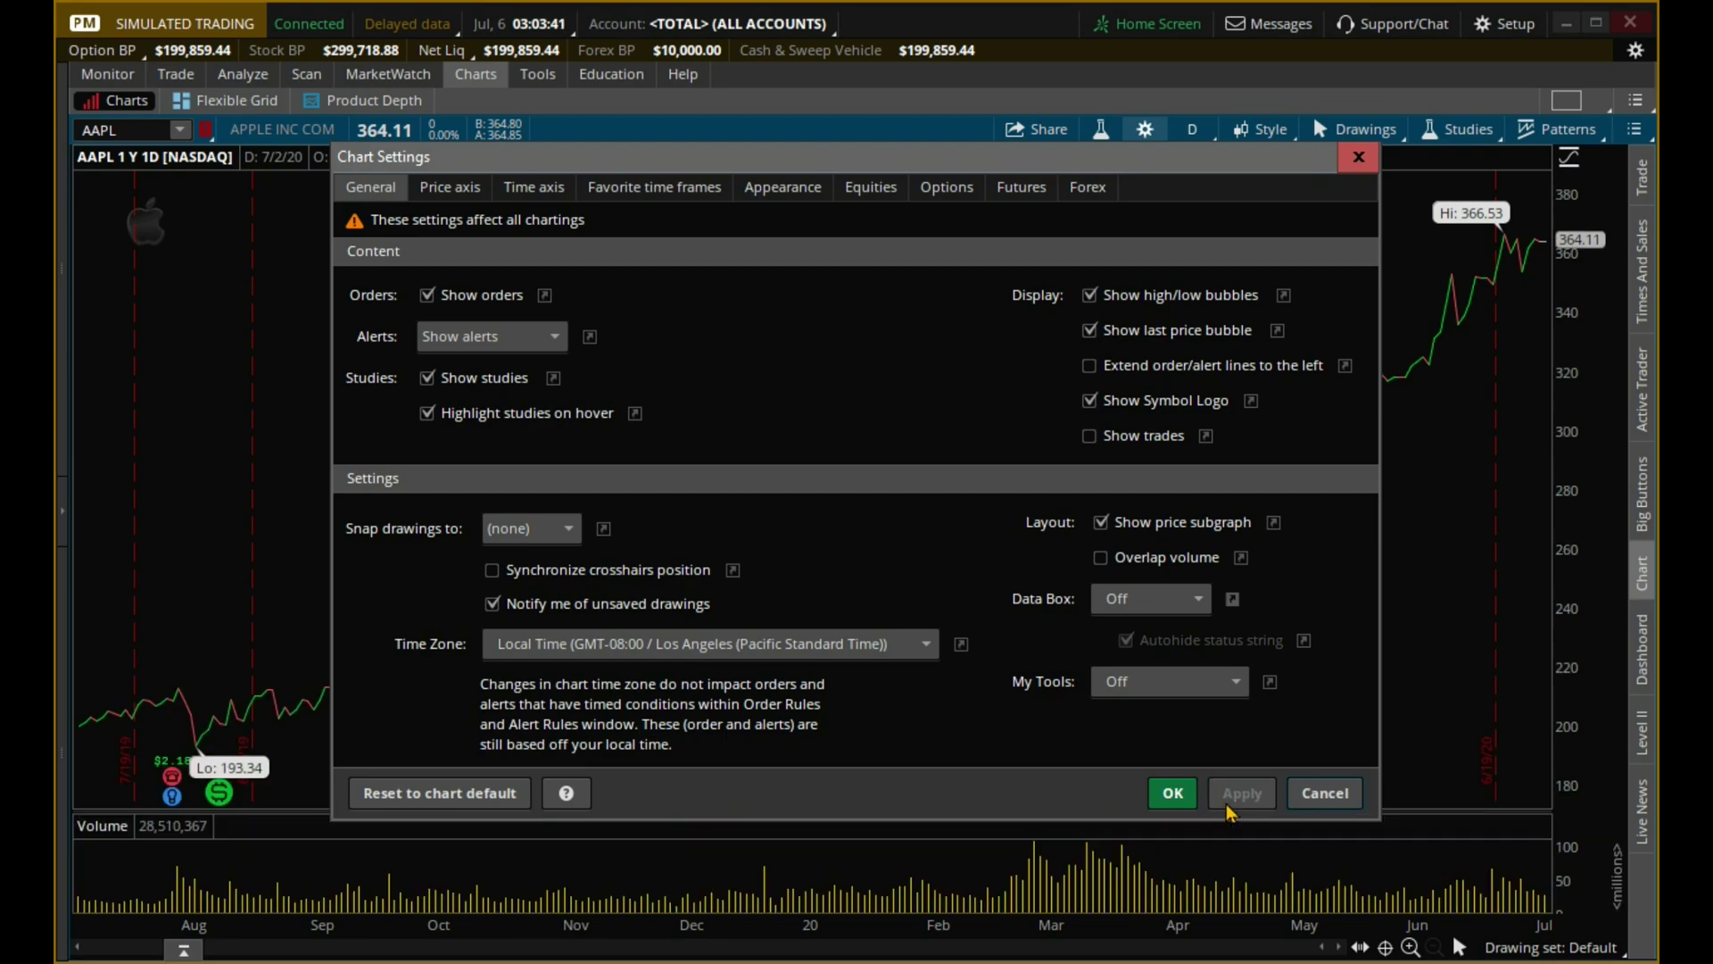
pyautogui.click(1173, 793)
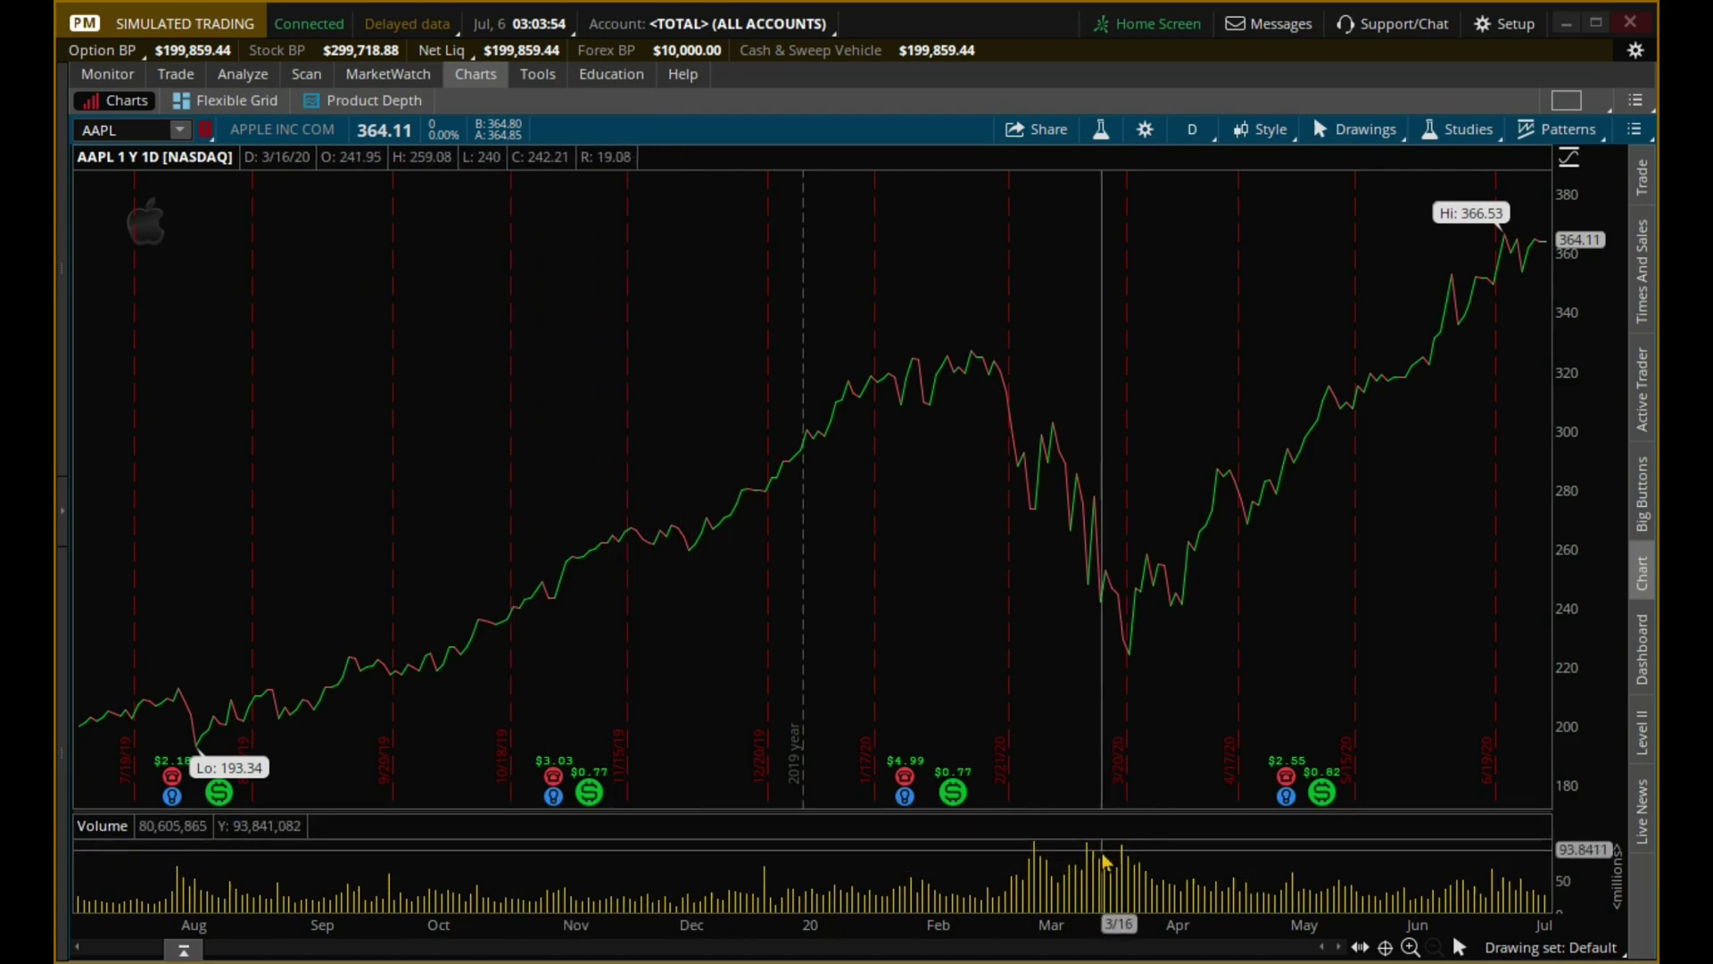
# Set the Volume bars preset colour to cyan in the Appearance settings and apply
pyautogui.click(1143, 130)
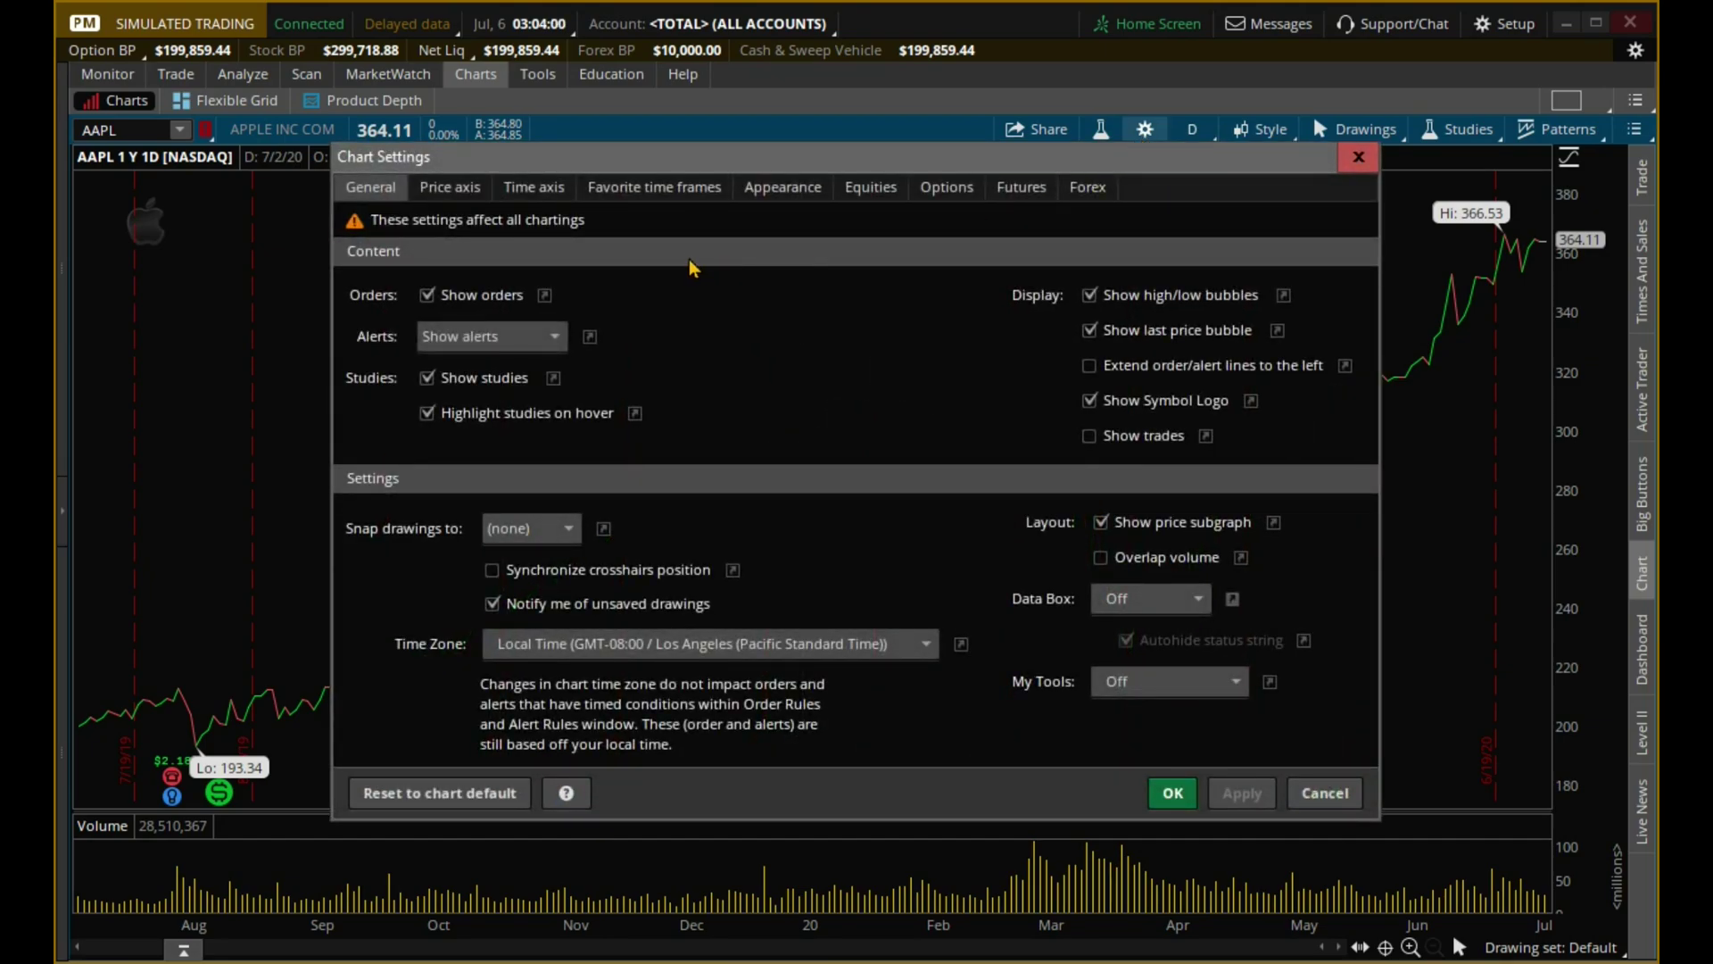
pyautogui.click(784, 188)
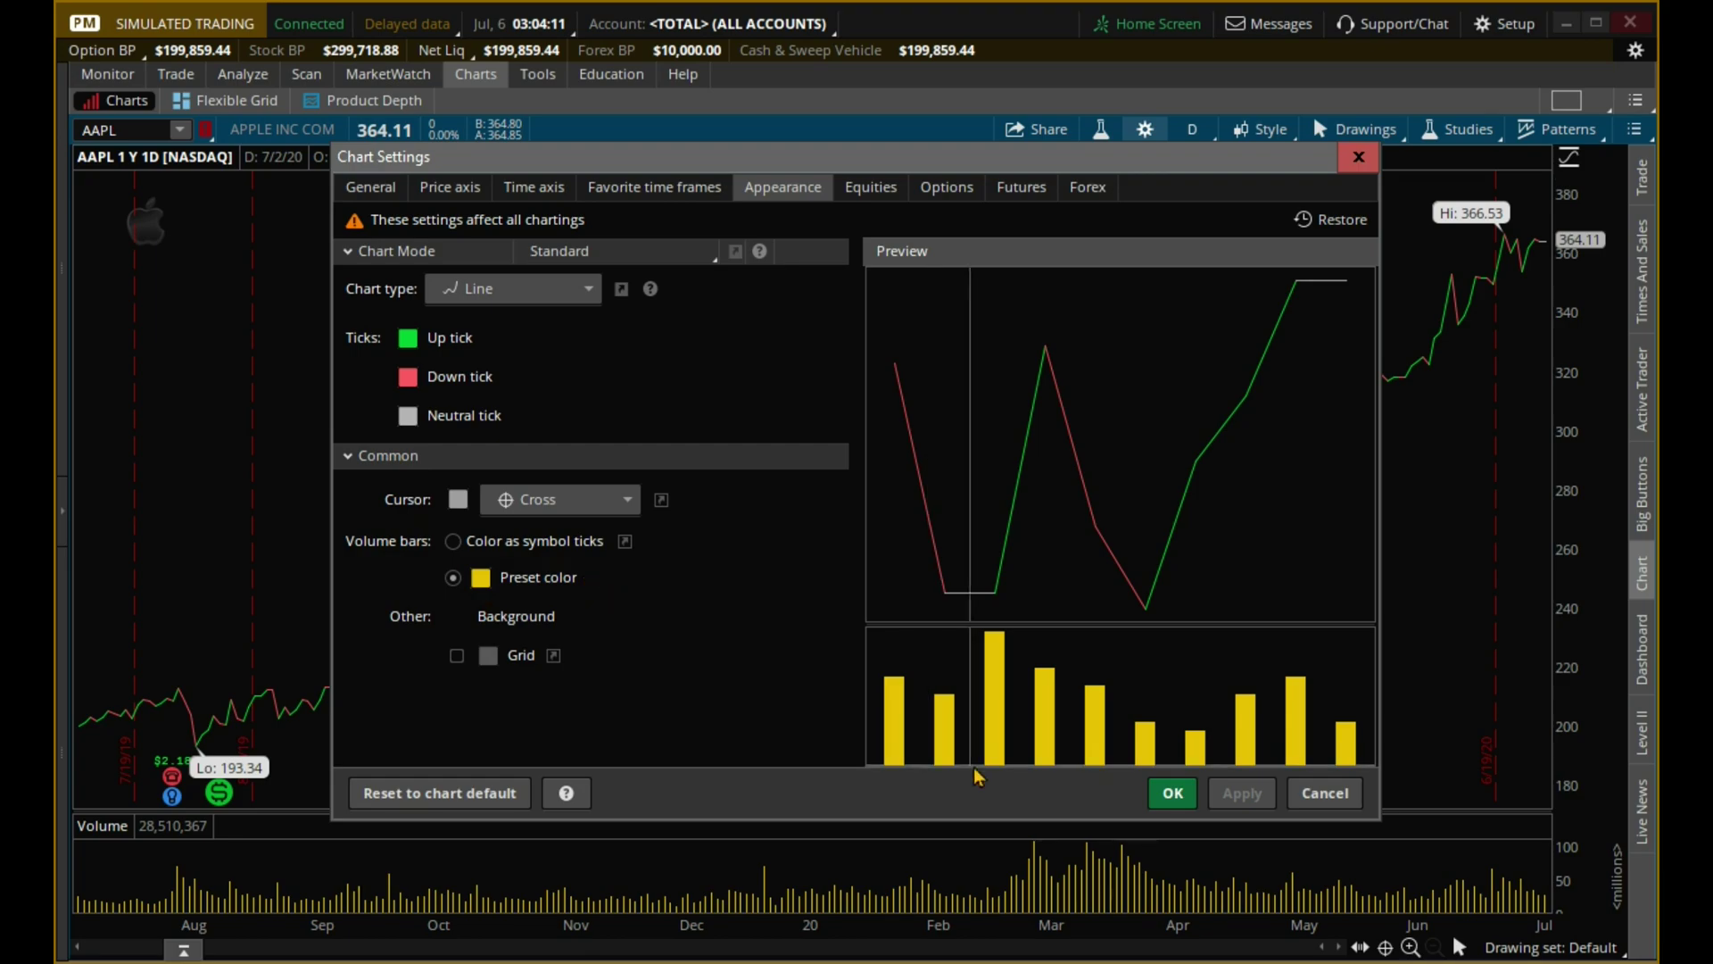
pyautogui.click(480, 578)
pyautogui.click(467, 621)
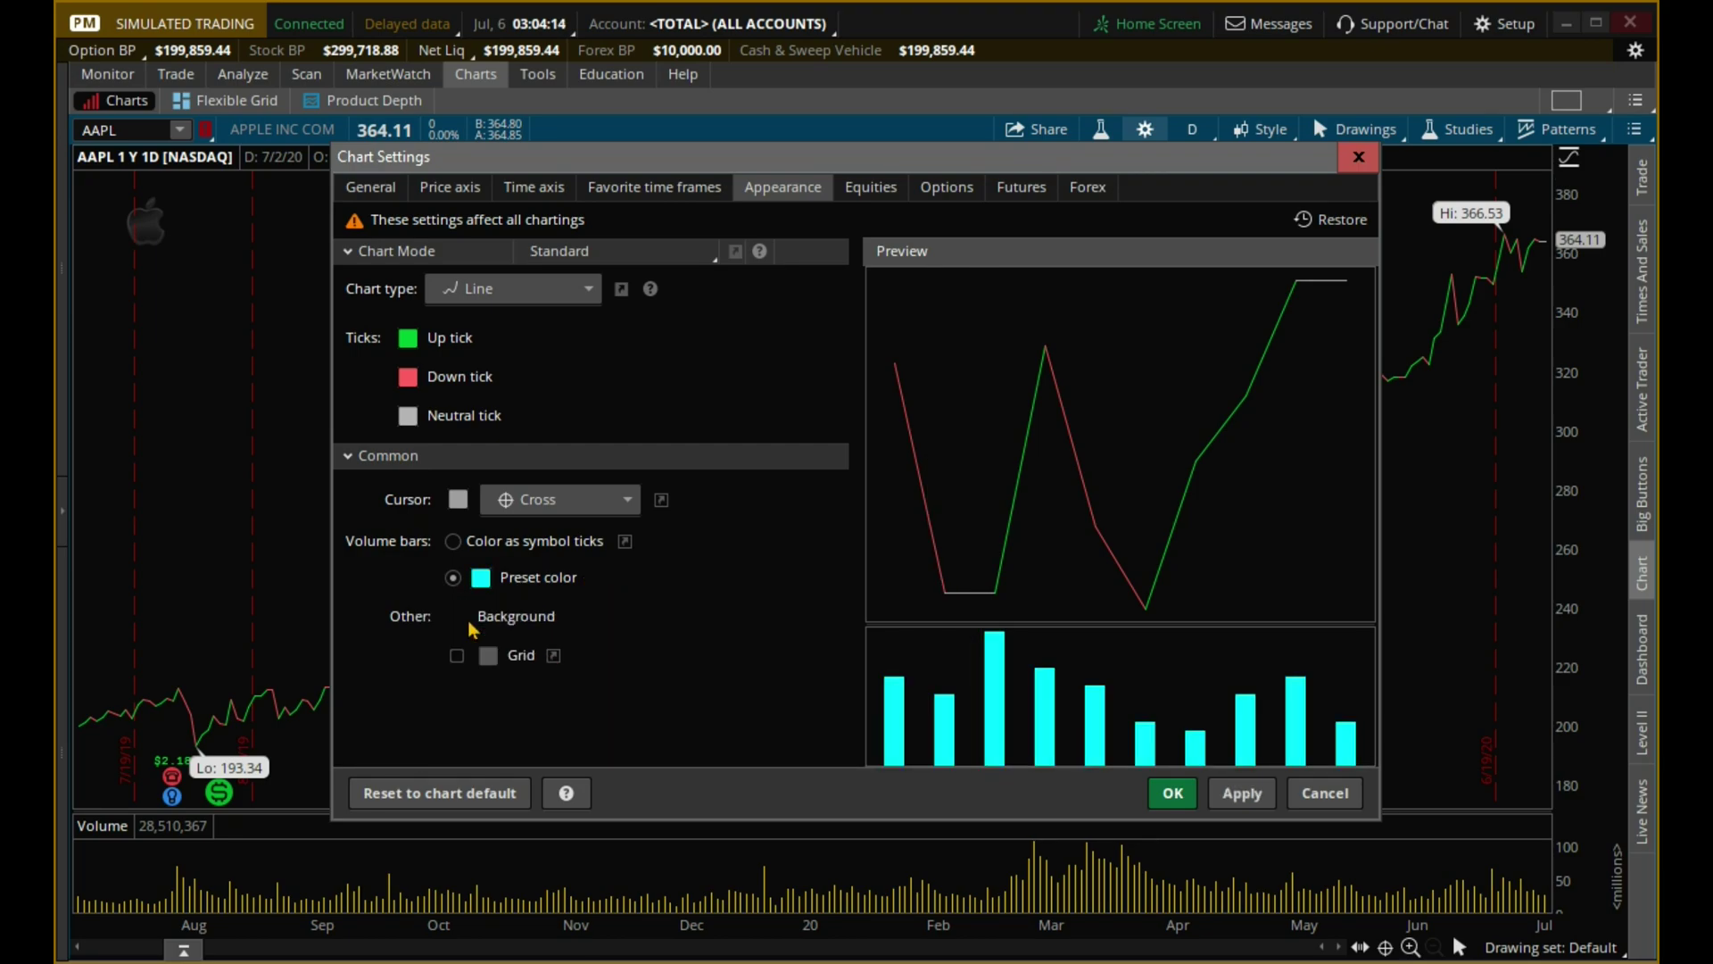
pyautogui.click(1240, 794)
# Choose a green volume bar colour from the full colour picker
pyautogui.click(481, 578)
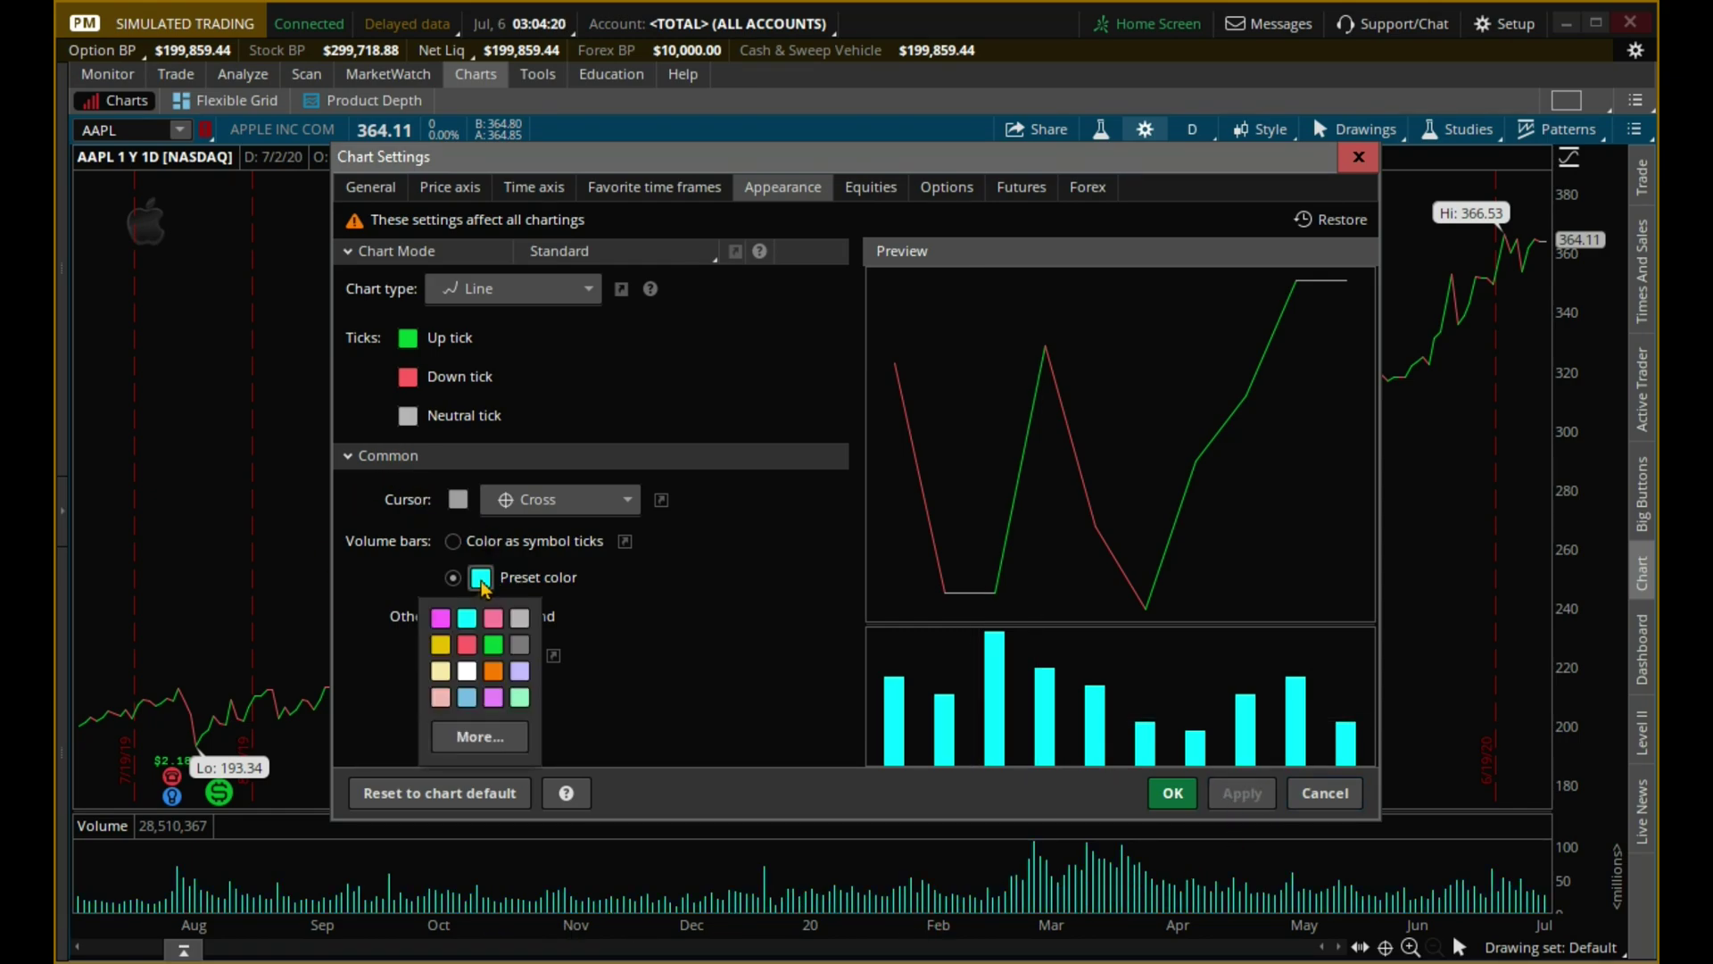
pyautogui.click(481, 738)
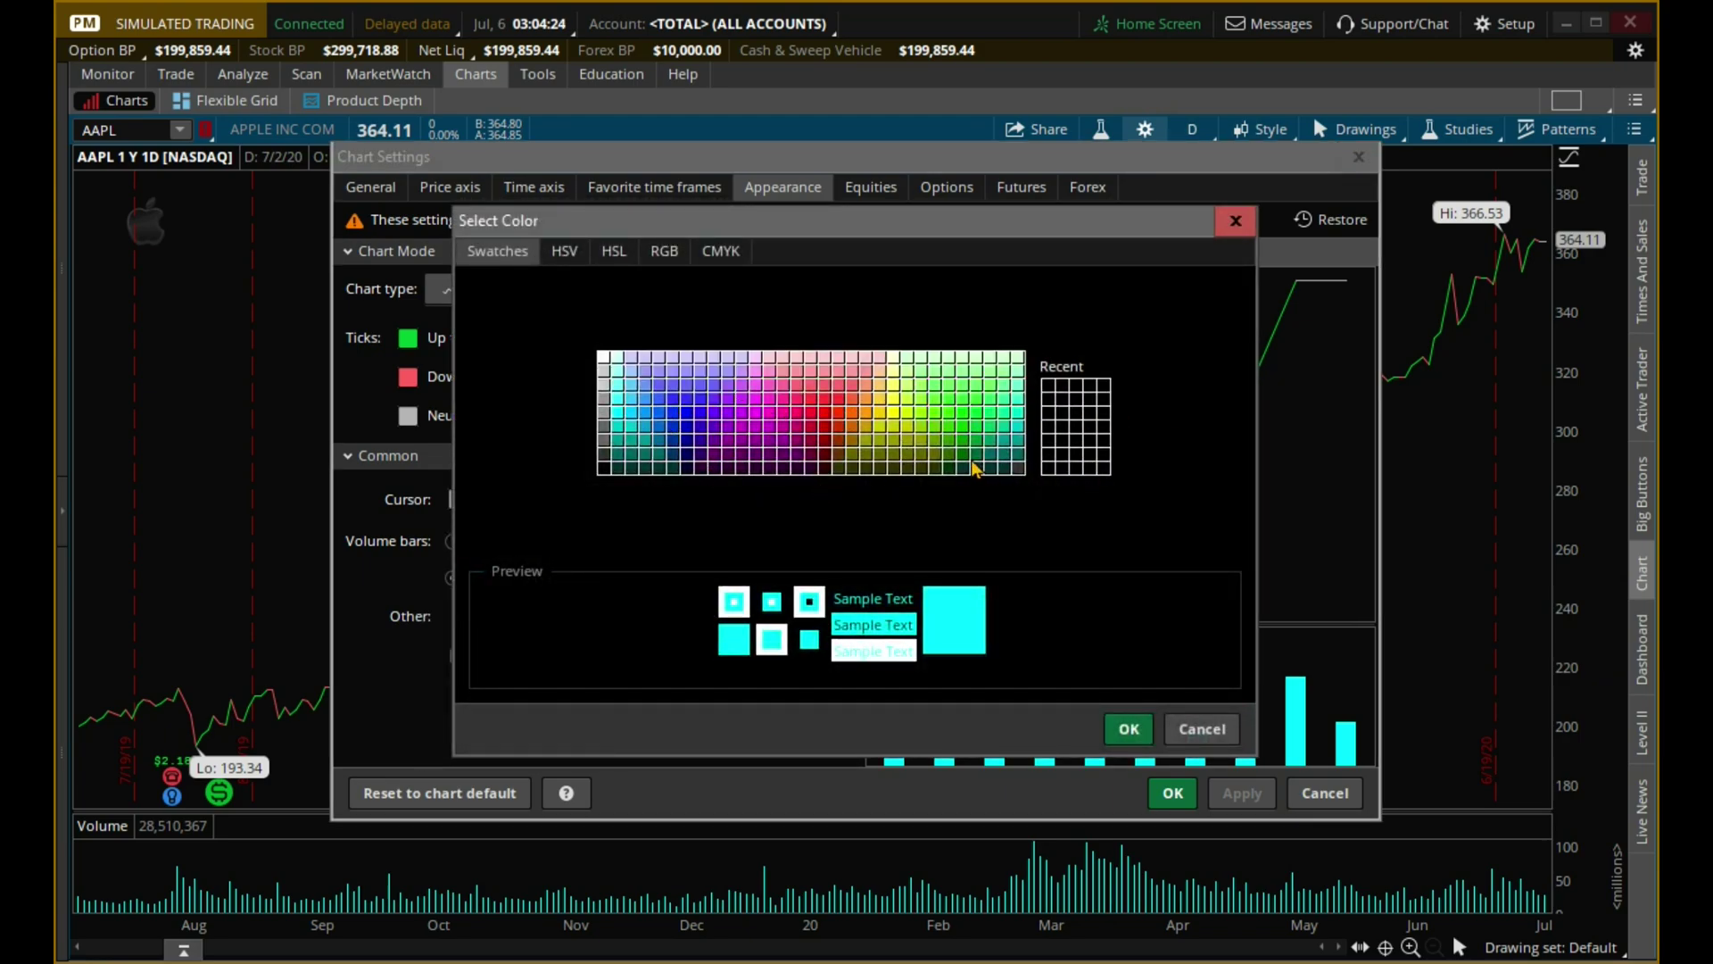
pyautogui.click(977, 441)
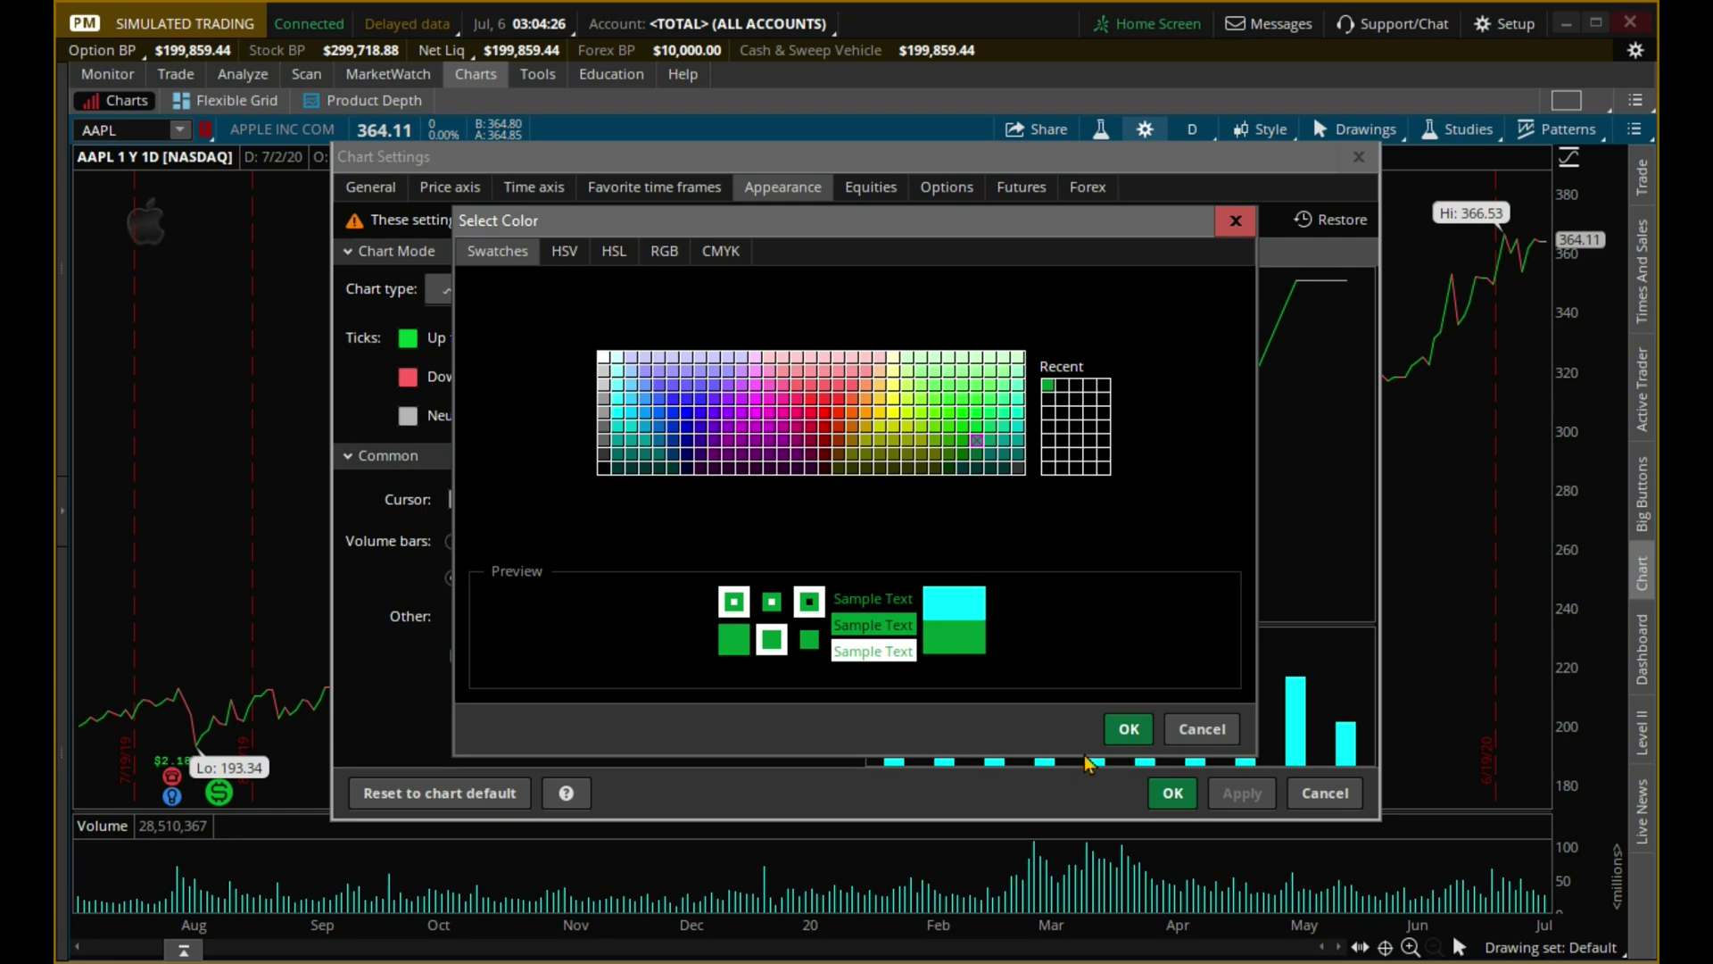
pyautogui.click(1129, 729)
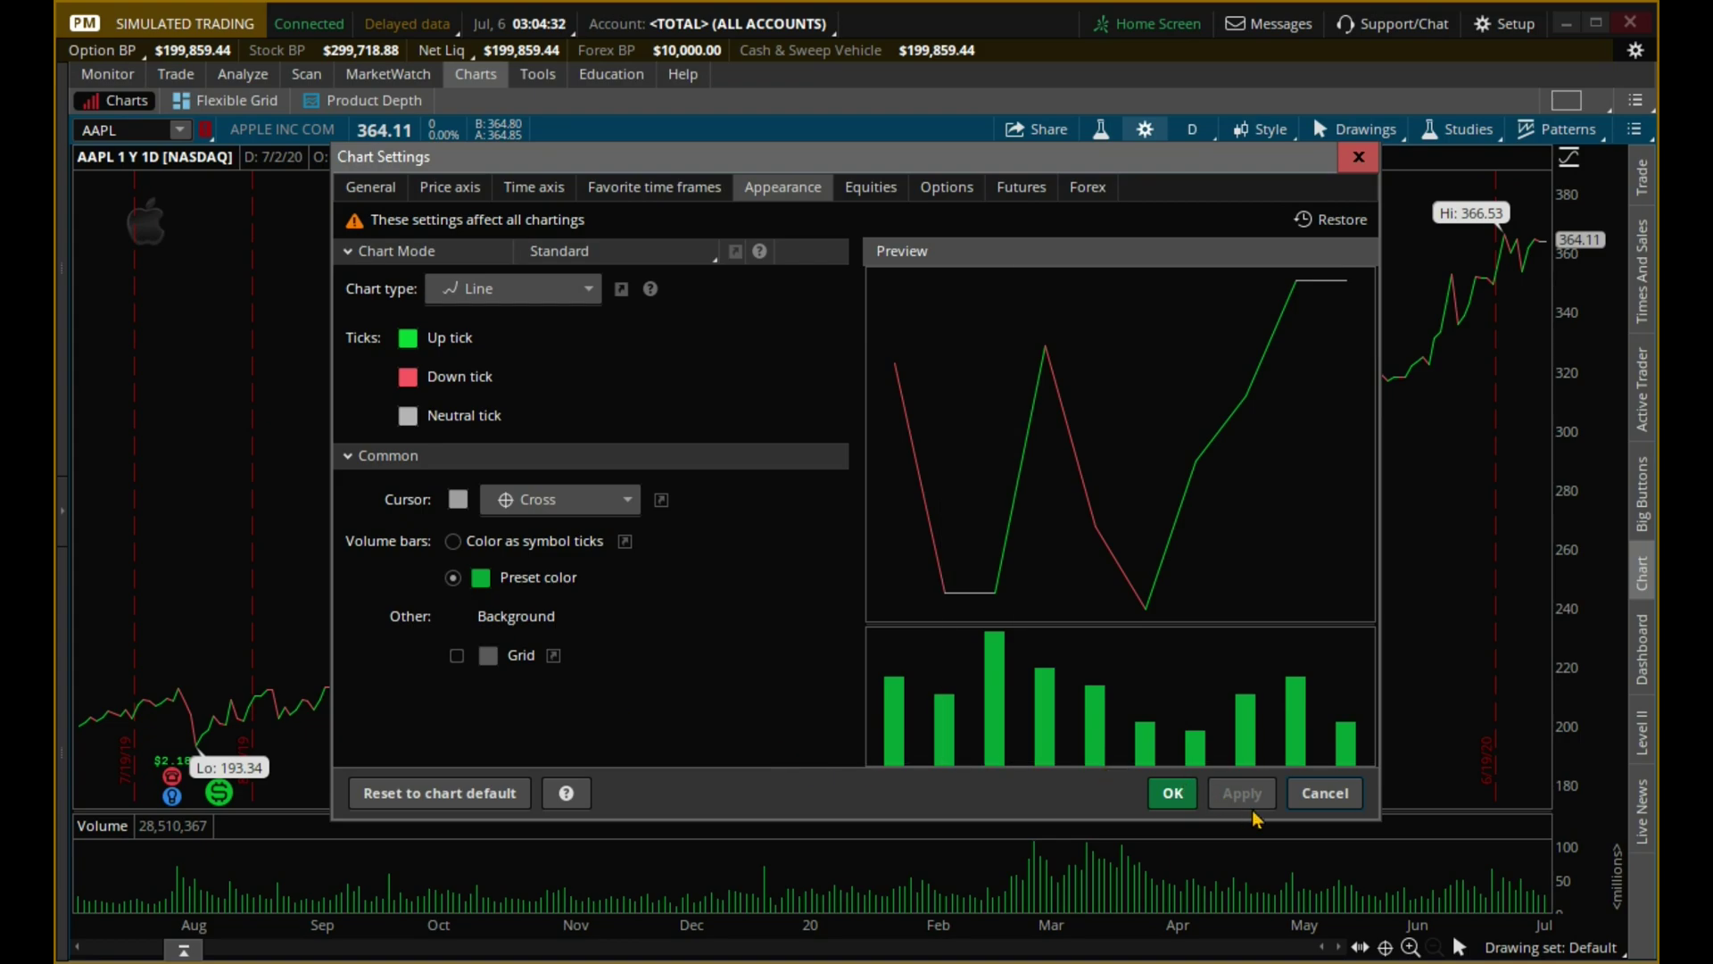
# Switch the volume bar preset colour to yellow, apply, and close the settings
pyautogui.click(480, 577)
pyautogui.click(440, 644)
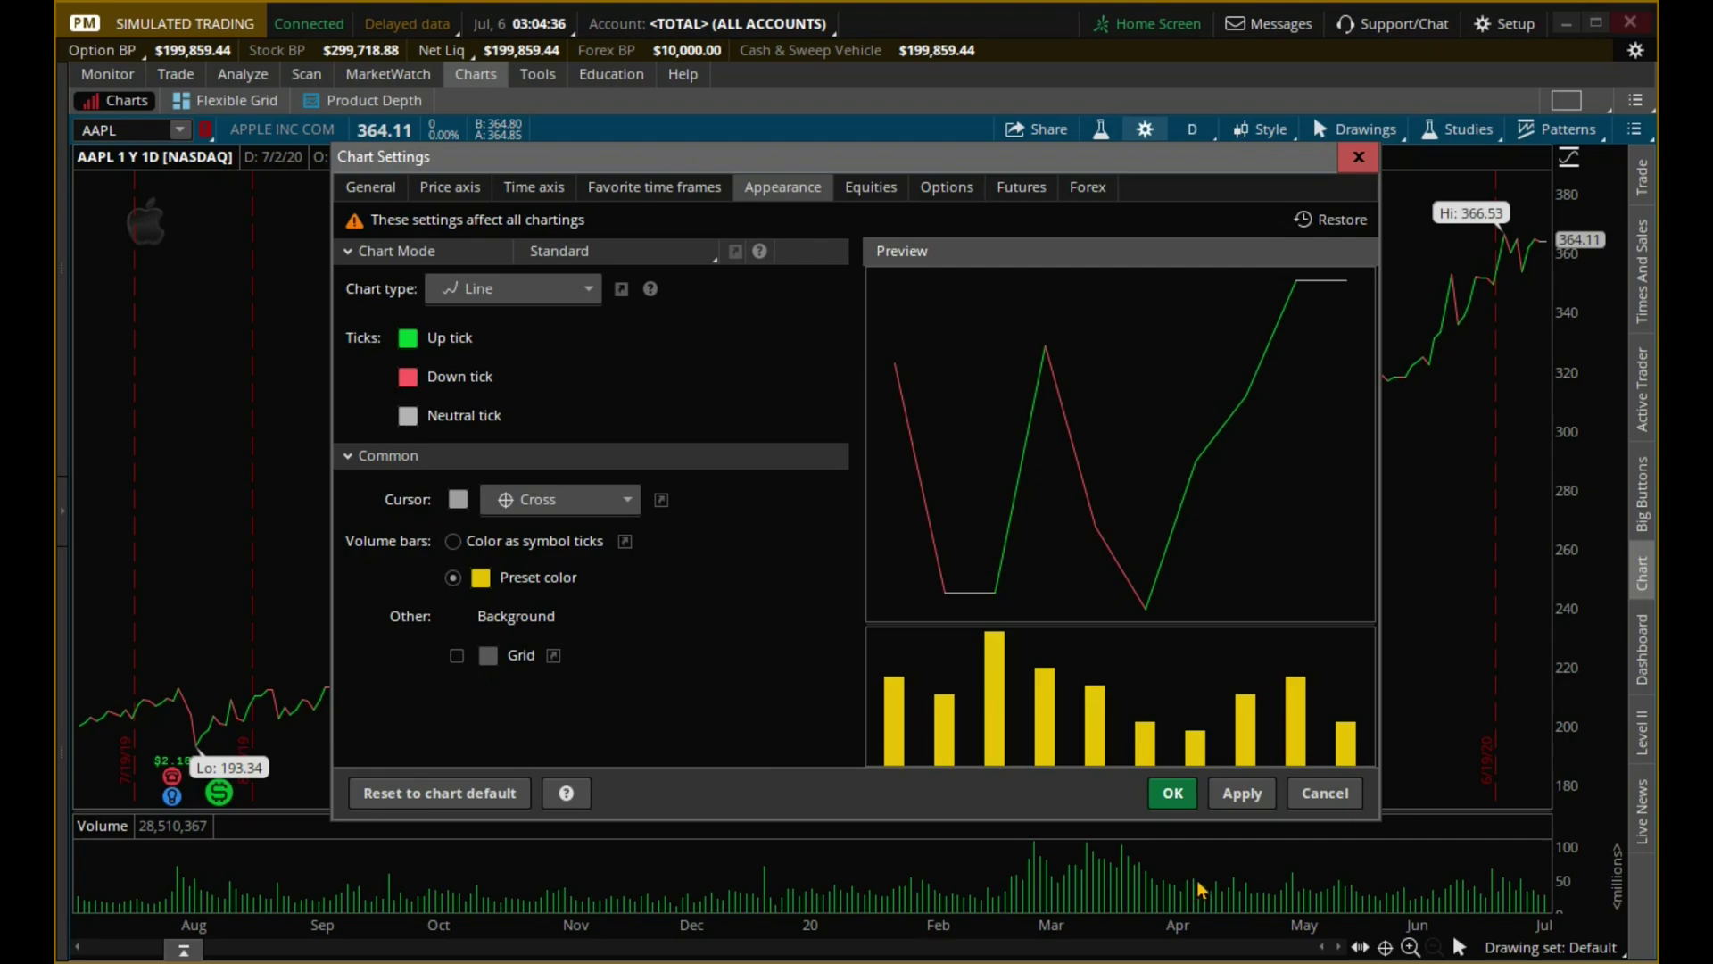
pyautogui.click(1242, 793)
pyautogui.click(1172, 793)
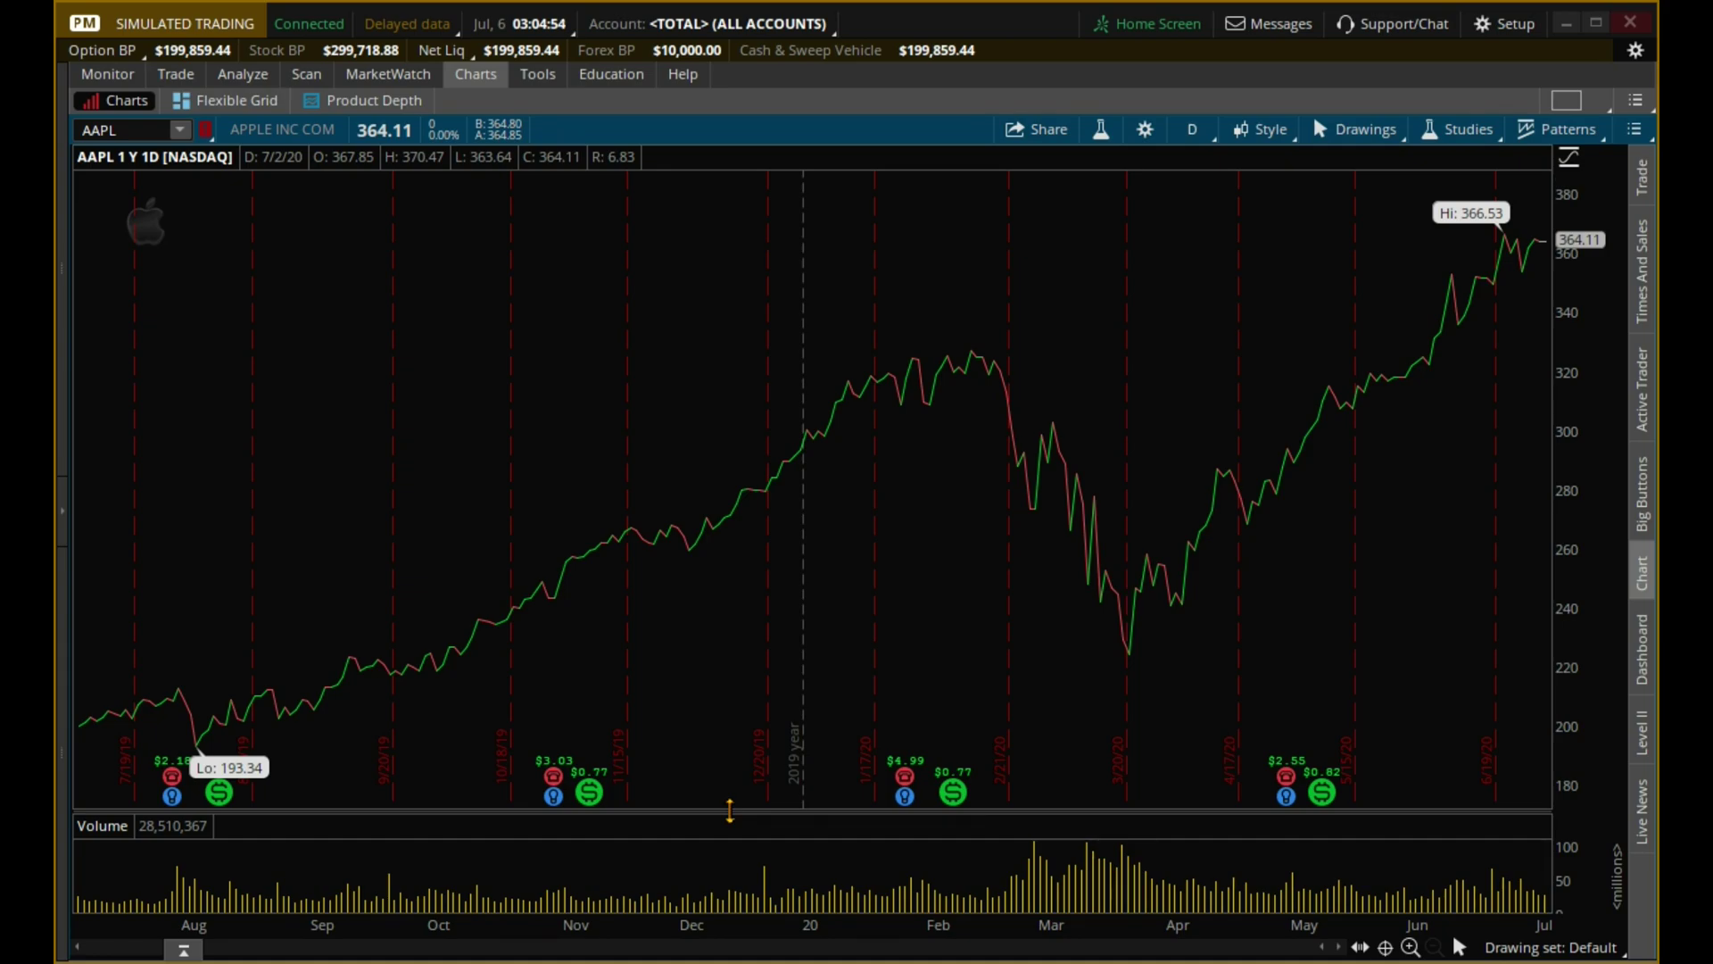
# Drag the price/volume divider upward so the volume pane fills most of the chart
pyautogui.moveTo(730, 811); pyautogui.dragTo(743, 435)
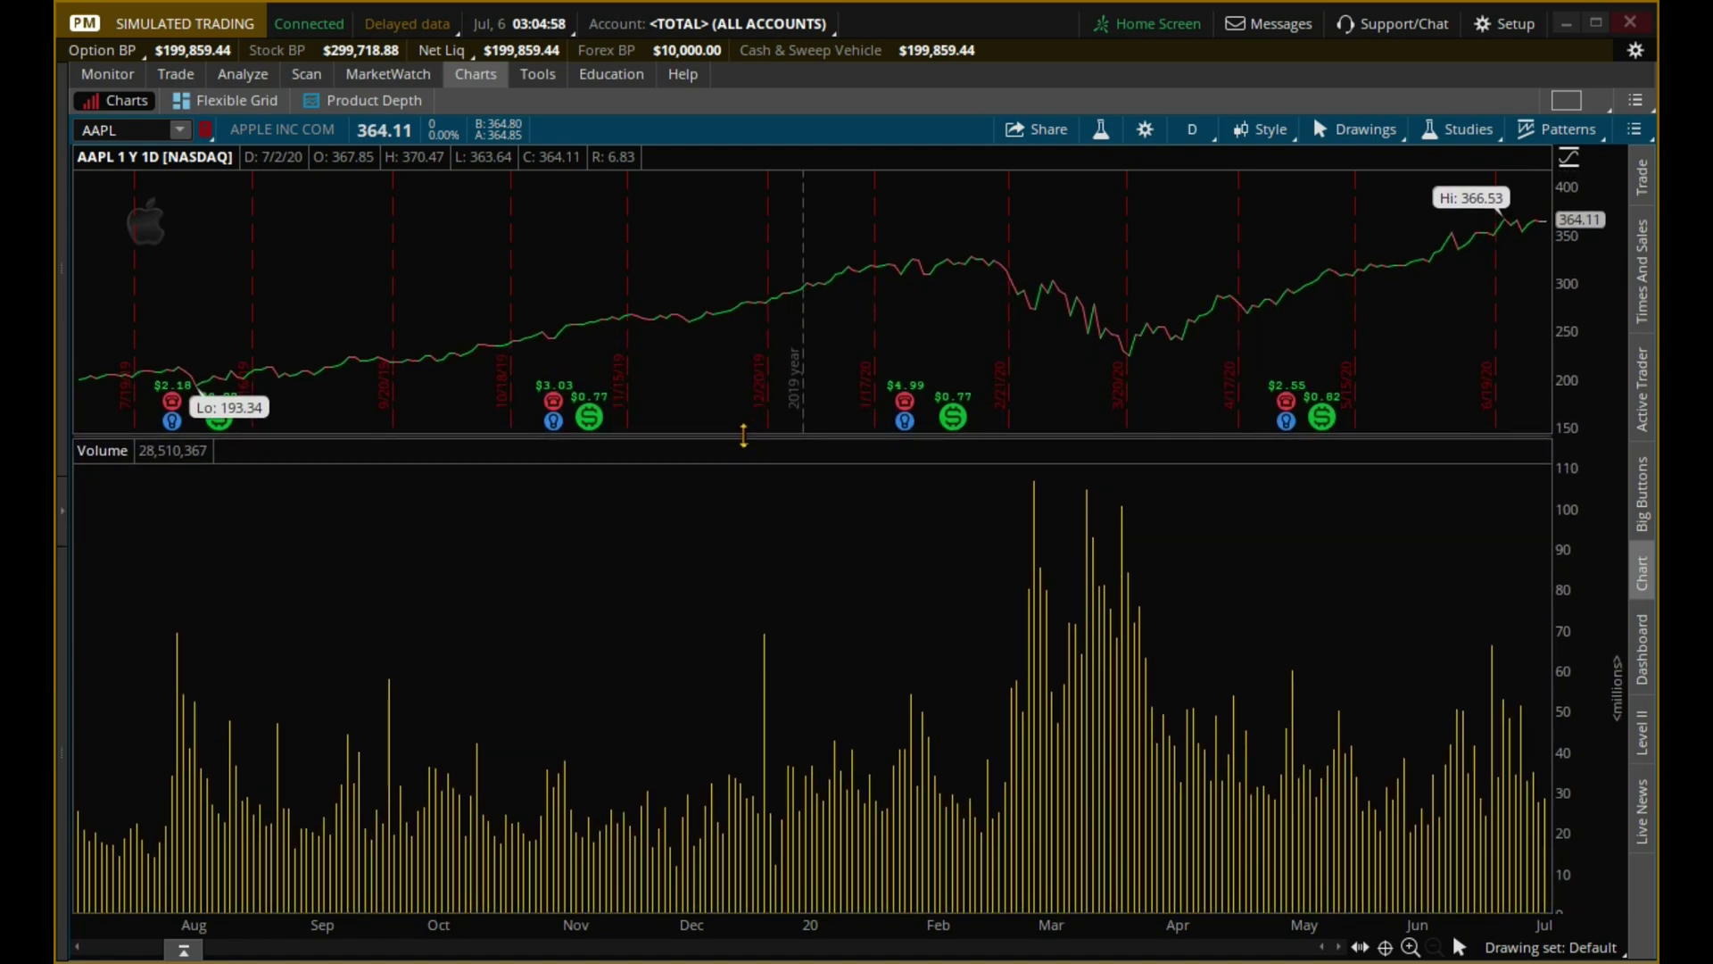